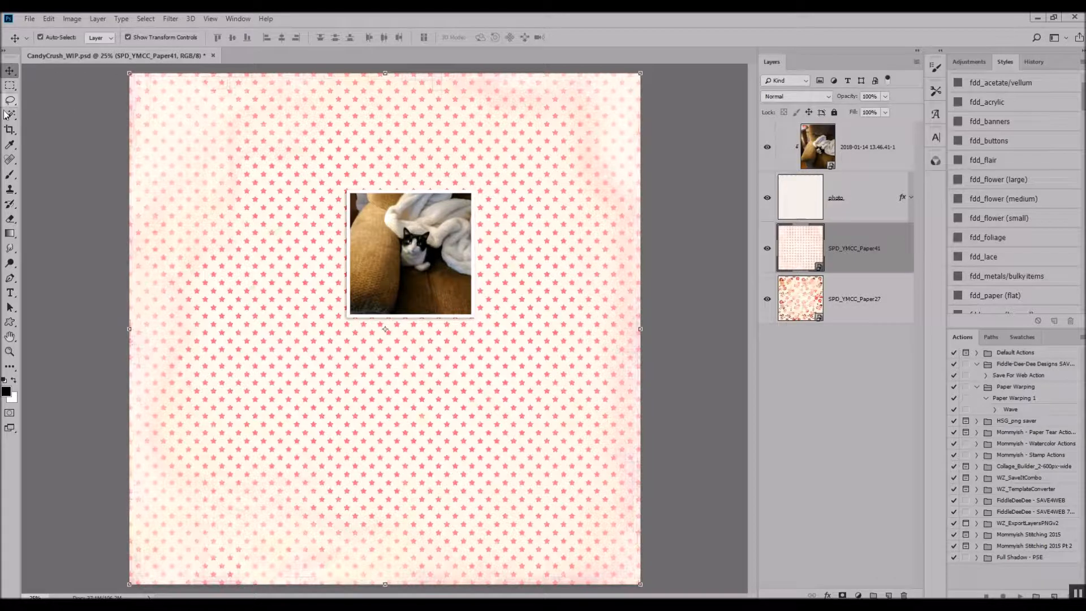
Step: Copy a full-width strip of the star-patterned paper behind the photo onto its own layer and delete the SPD_YMCC_Paper41 layer
{"action": "left_click_drag", "start_coordinate": [129, 147], "coordinate": [644, 341]}
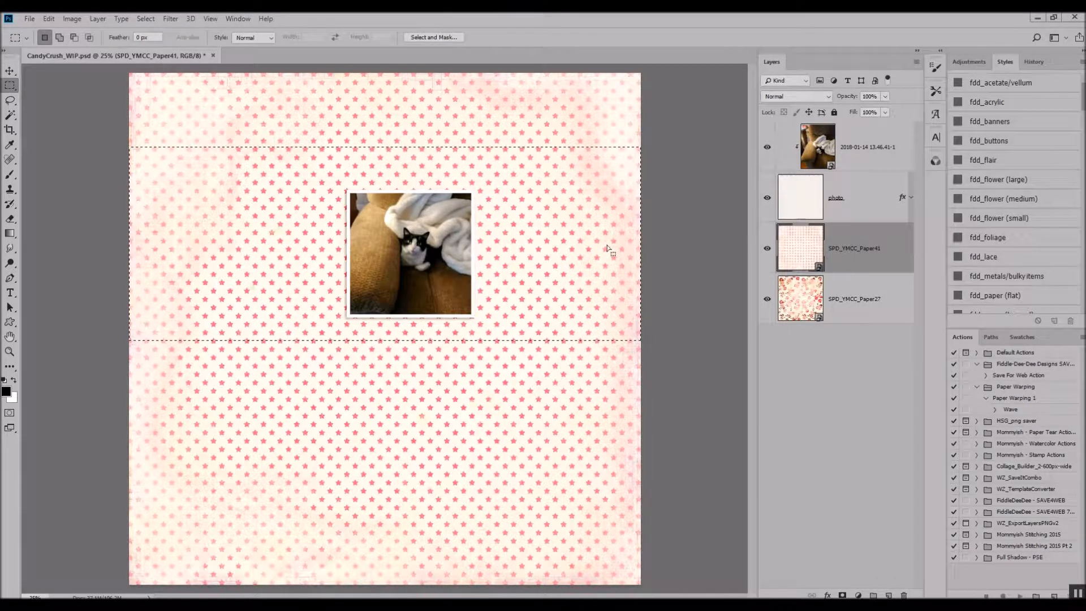
{"action": "key", "text": "ctrl+j"}
{"action": "right_click", "coordinate": [869, 314]}
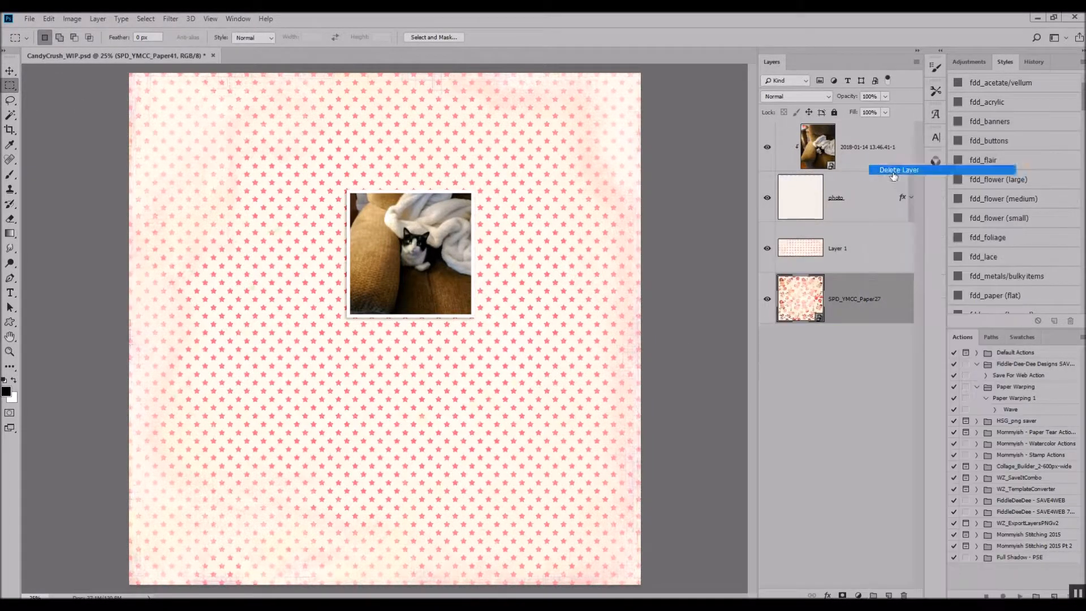
{"action": "left_click", "coordinate": [892, 172]}
Step: Apply the fdd_paper (flat) style to the star-patterned paper strip
{"action": "left_click", "coordinate": [10, 70]}
{"action": "left_click", "coordinate": [880, 259]}
{"action": "left_click", "coordinate": [1011, 297]}
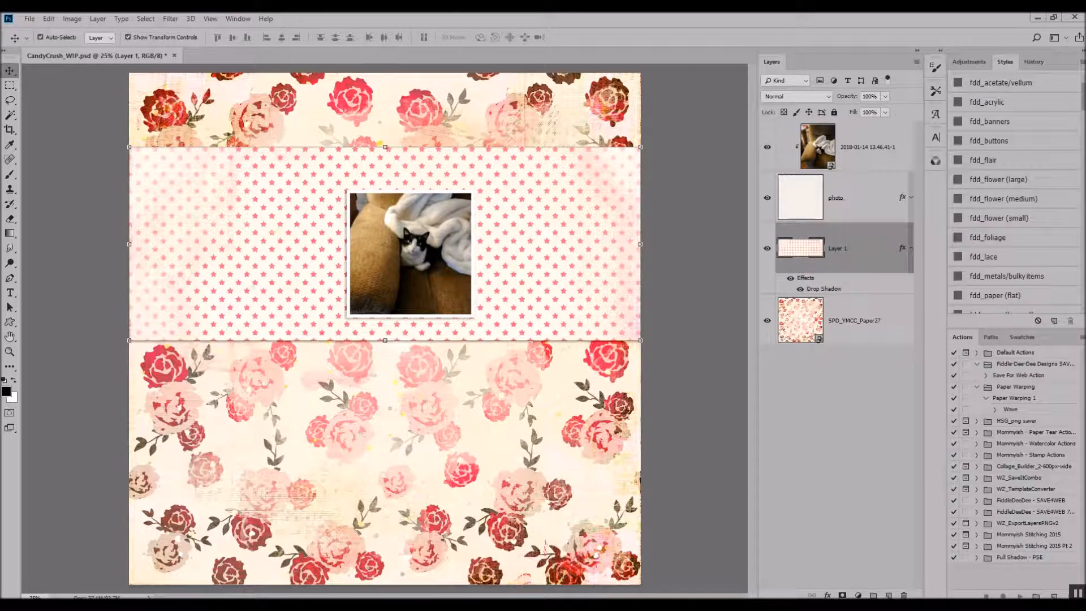
Step: Place the SPD_YMCC_LoveSticky24 cat sticker beside the photo's right edge and bring it to the front
{"action": "left_click_drag", "start_coordinate": [778, 293], "coordinate": [540, 333]}
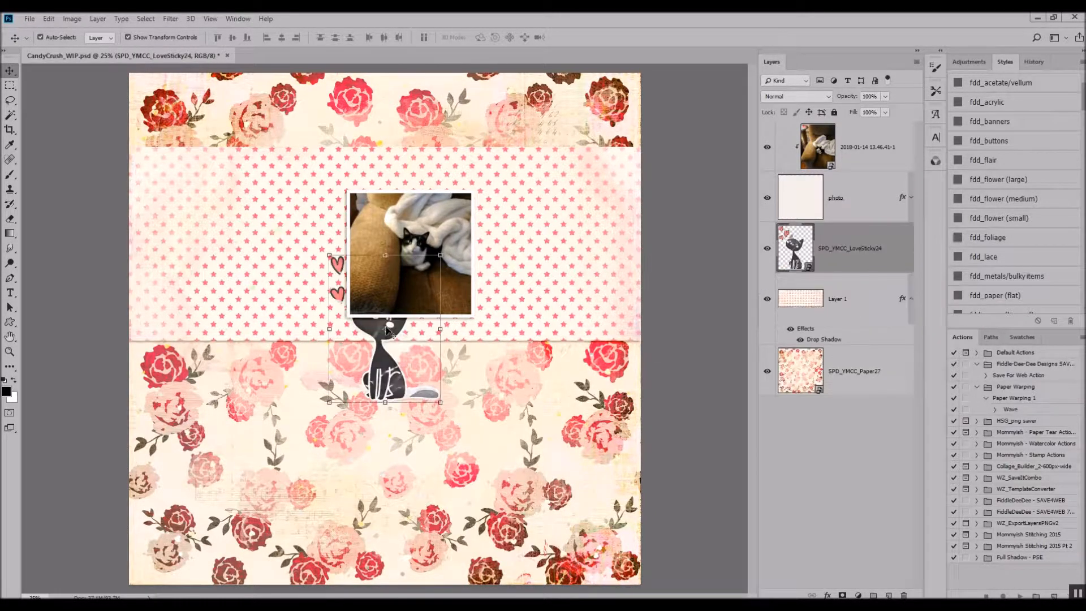
{"action": "key", "text": "Return"}
{"action": "left_click_drag", "start_coordinate": [343, 266], "coordinate": [453, 181]}
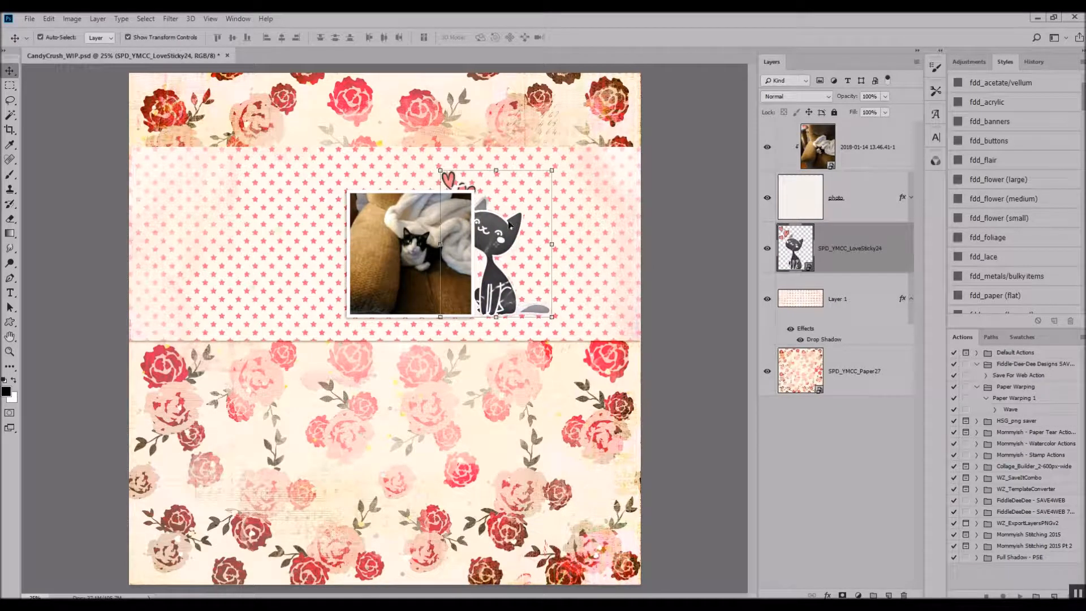
{"action": "key", "text": "ctrl+shift+]"}
Step: Apply the fdd_paper (flat) style to the cat sticker and scale it down over the photo's lower-right corner
{"action": "left_click", "coordinate": [1009, 291]}
{"action": "left_click_drag", "start_coordinate": [552, 171], "coordinate": [511, 222]}
{"action": "left_click_drag", "start_coordinate": [480, 263], "coordinate": [487, 263]}
Step: Add the SPD_YMCC_Frame4 filmstrip frame with the fdd_paper (layered) style and position it behind the photo's right side
{"action": "left_click", "coordinate": [394, 37]}
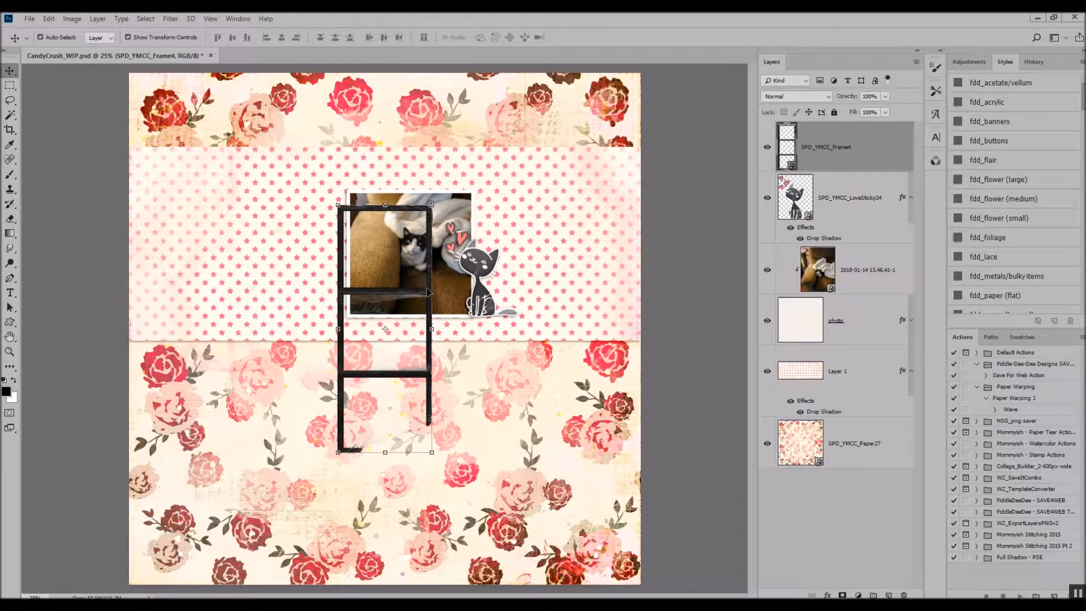
{"action": "left_click_drag", "start_coordinate": [431, 290], "coordinate": [344, 219]}
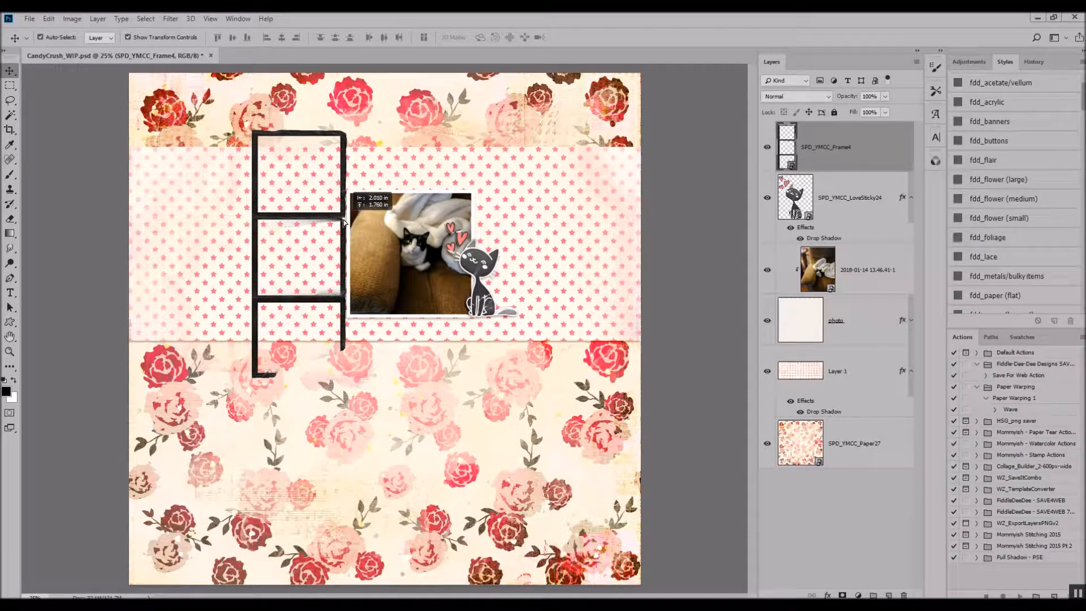
{"action": "scroll", "coordinate": [1007, 298], "scroll_direction": "down", "scroll_amount": 1}
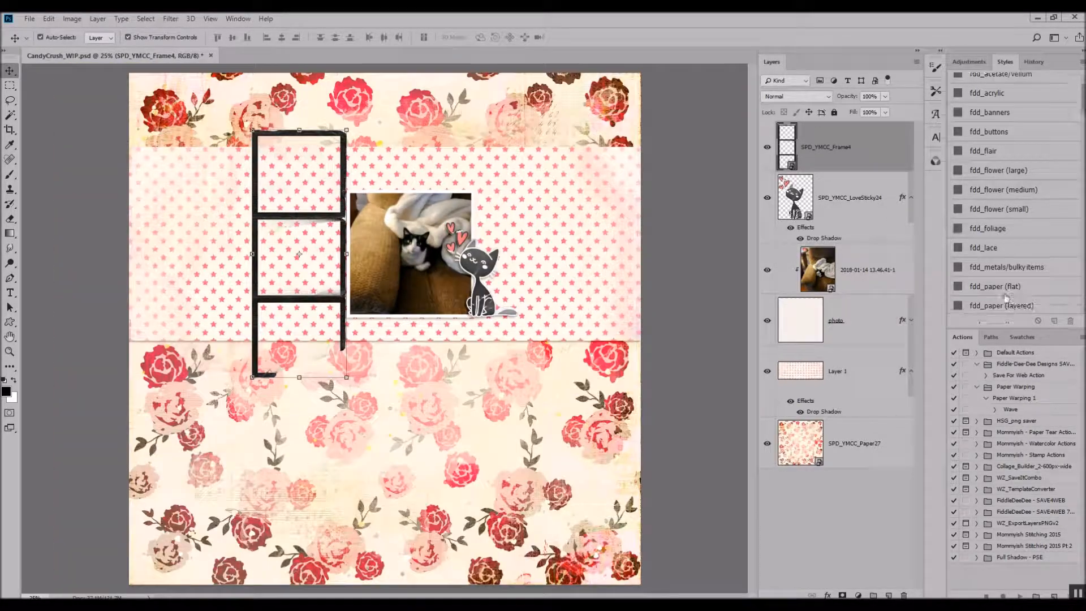
{"action": "scroll", "coordinate": [1007, 298], "scroll_direction": "down", "scroll_amount": 1}
{"action": "left_click", "coordinate": [1006, 298]}
{"action": "left_click_drag", "start_coordinate": [865, 161], "coordinate": [843, 361]}
{"action": "left_click_drag", "start_coordinate": [336, 222], "coordinate": [518, 222]}
Step: Duplicate the cat photo beneath the filmstrip frame and copy the area behind the top opening onto three new layers
{"action": "left_click_drag", "start_coordinate": [878, 222], "coordinate": [824, 360], "text": "alt"}
{"action": "left_click_drag", "start_coordinate": [403, 152], "coordinate": [467, 77]}
{"action": "key", "text": "m"}
{"action": "left_click_drag", "start_coordinate": [436, 131], "coordinate": [527, 219]}
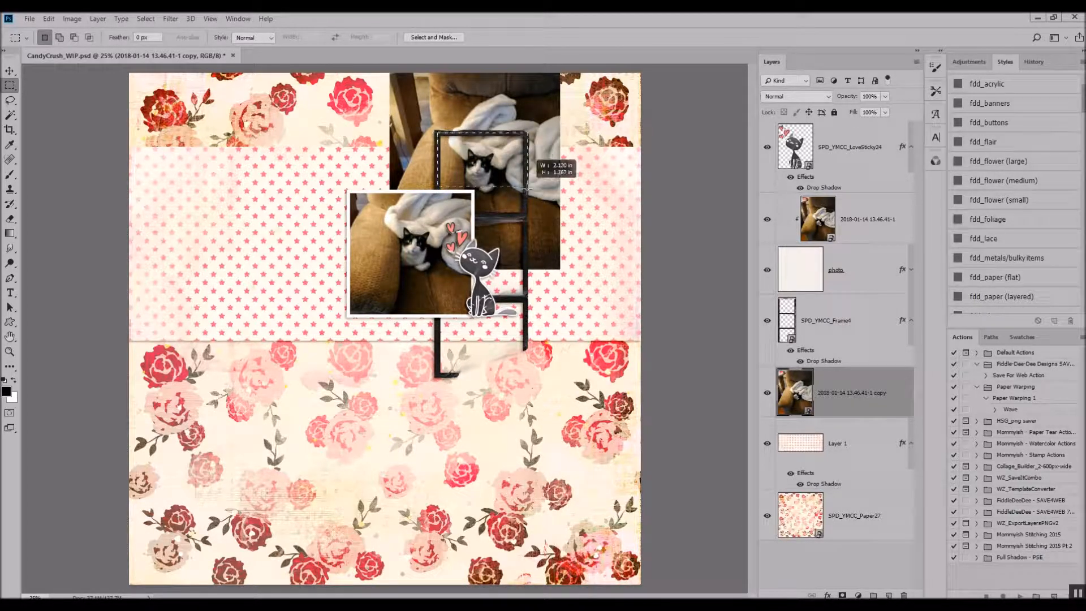
{"action": "key", "text": "ctrl+j"}
{"action": "key", "text": "ctrl+j"}
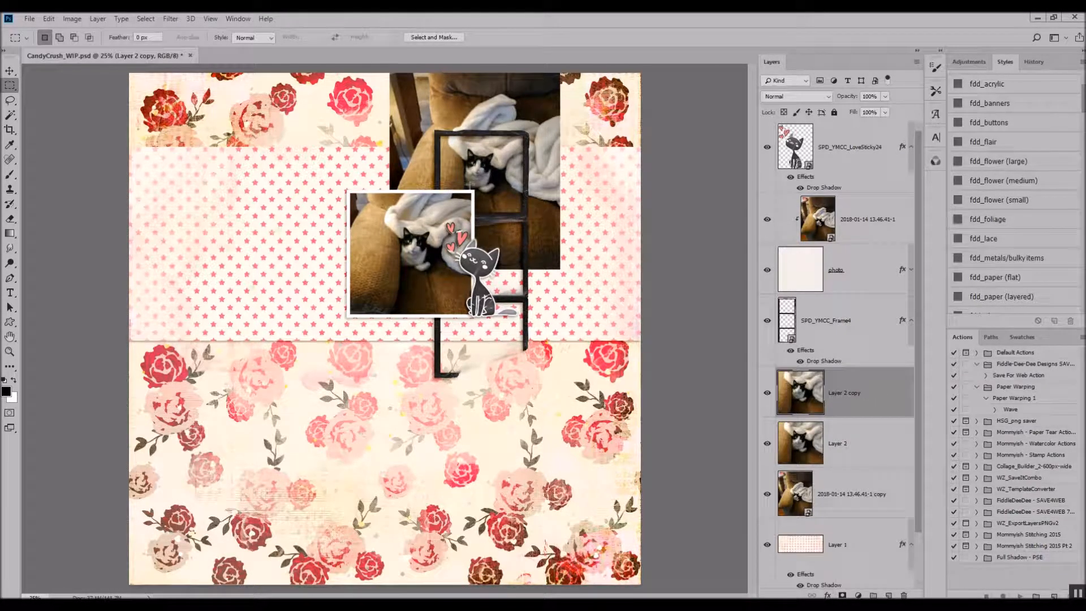
{"action": "key", "text": "ctrl+j"}
Step: Move two of the cropped cat photo copies into the frame's middle and bottom openings
{"action": "left_click", "coordinate": [848, 449]}
{"action": "left_click", "coordinate": [10, 70]}
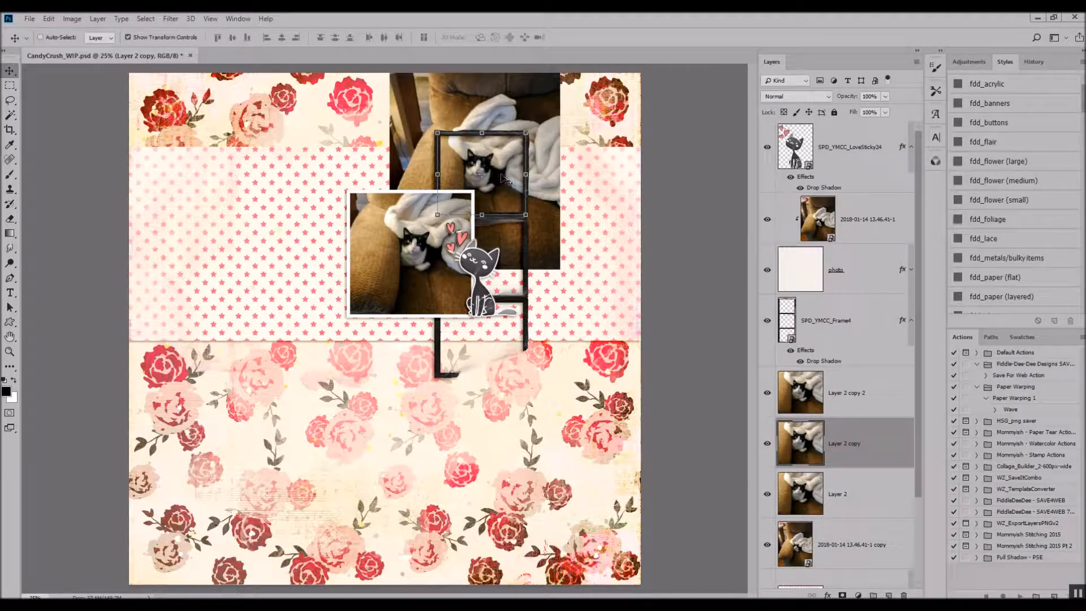
{"action": "left_click_drag", "start_coordinate": [498, 171], "coordinate": [495, 253]}
{"action": "key", "text": "alt+bracketright"}
{"action": "left_click_drag", "start_coordinate": [495, 177], "coordinate": [495, 348]}
Step: Cut away the bottom photo outside the frame's torn edge with the Polygonal Lasso and nudge the photo down slightly
{"action": "scroll", "coordinate": [503, 376], "scroll_direction": "up", "scroll_amount": 8}
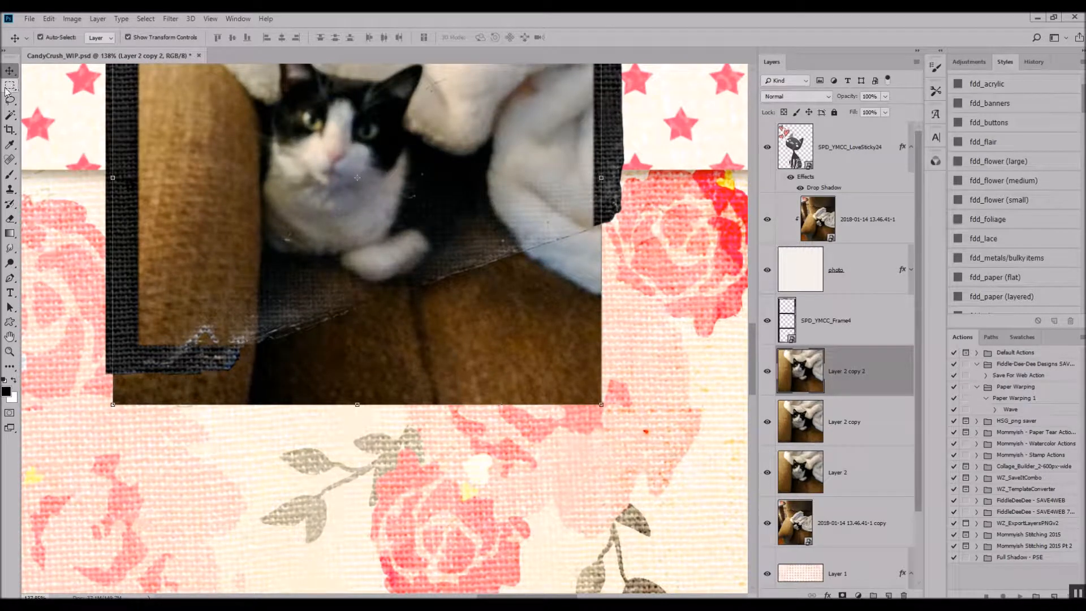
{"action": "left_click", "coordinate": [10, 100]}
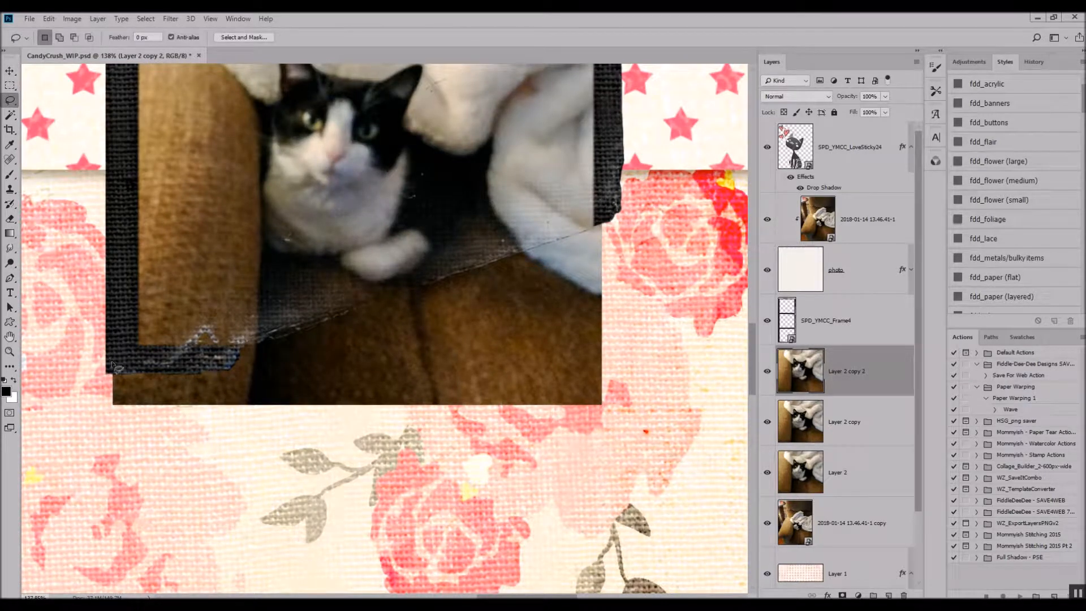
{"action": "right_click", "coordinate": [10, 99]}
{"action": "left_click", "coordinate": [54, 112]}
{"action": "left_click", "coordinate": [102, 356]}
{"action": "left_click", "coordinate": [237, 346]}
{"action": "left_click", "coordinate": [604, 223]}
{"action": "left_click", "coordinate": [615, 415]}
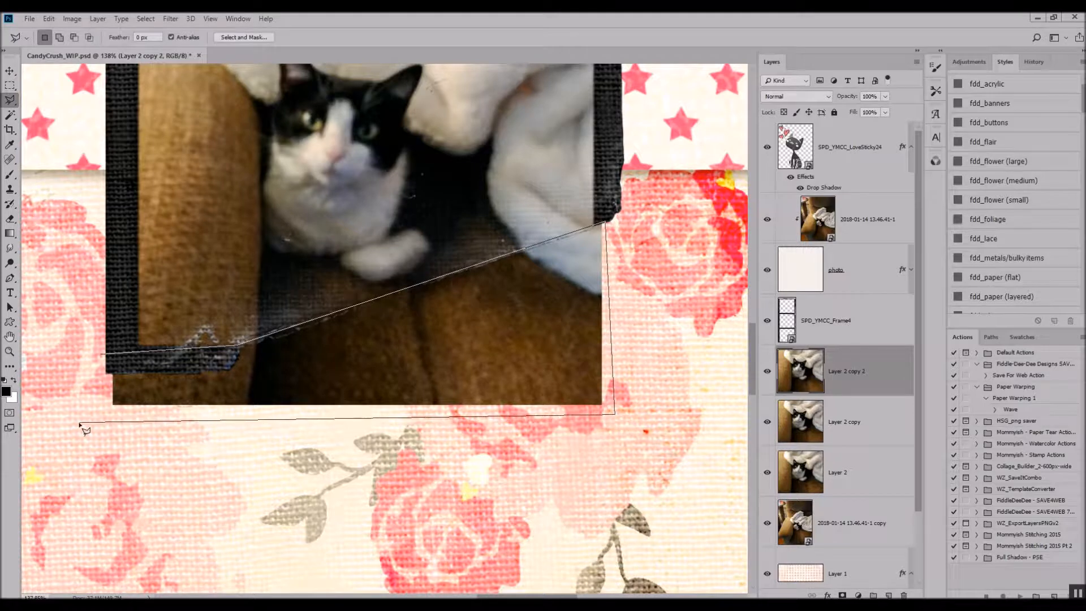
{"action": "left_click", "coordinate": [104, 356]}
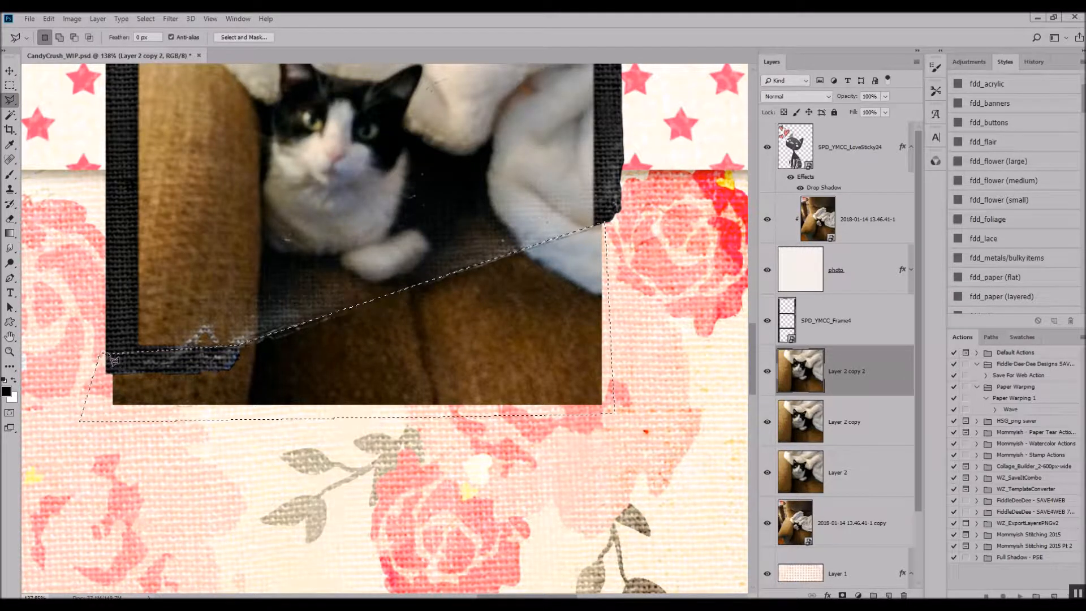
{"action": "key", "text": "Delete"}
{"action": "key", "text": "ctrl+d"}
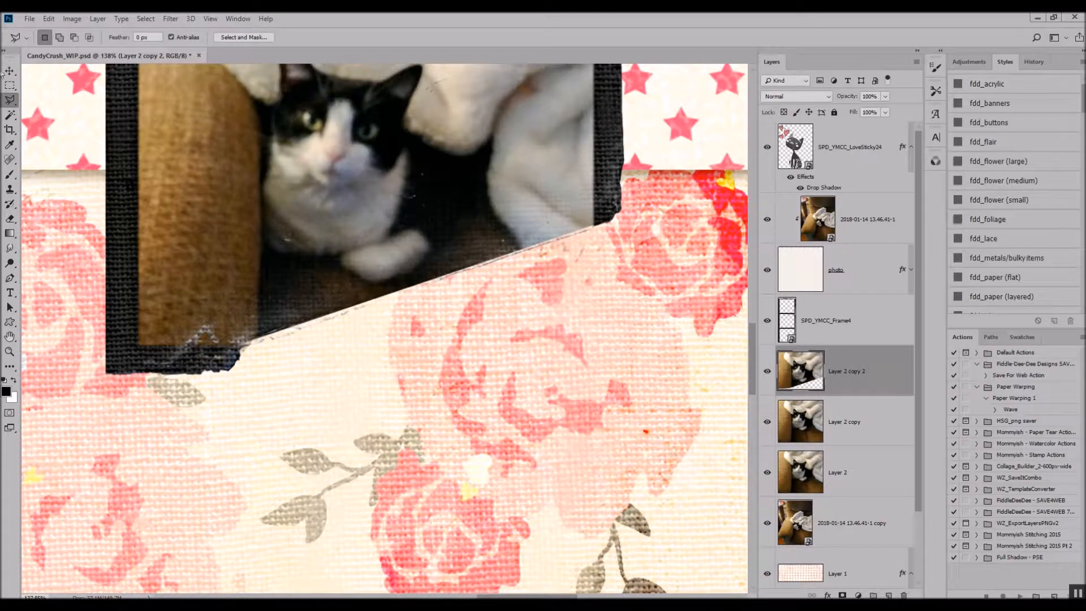
{"action": "key", "text": "v"}
{"action": "left_click_drag", "start_coordinate": [393, 177], "coordinate": [393, 182]}
Step: Apply the fdd_paper (layered) style to the SPD_YMCC_Frame4 layer
{"action": "scroll", "coordinate": [470, 232], "scroll_direction": "down", "scroll_amount": 10}
{"action": "left_click", "coordinate": [186, 240]}
{"action": "scroll", "coordinate": [185, 240], "scroll_direction": "down", "scroll_amount": 10}
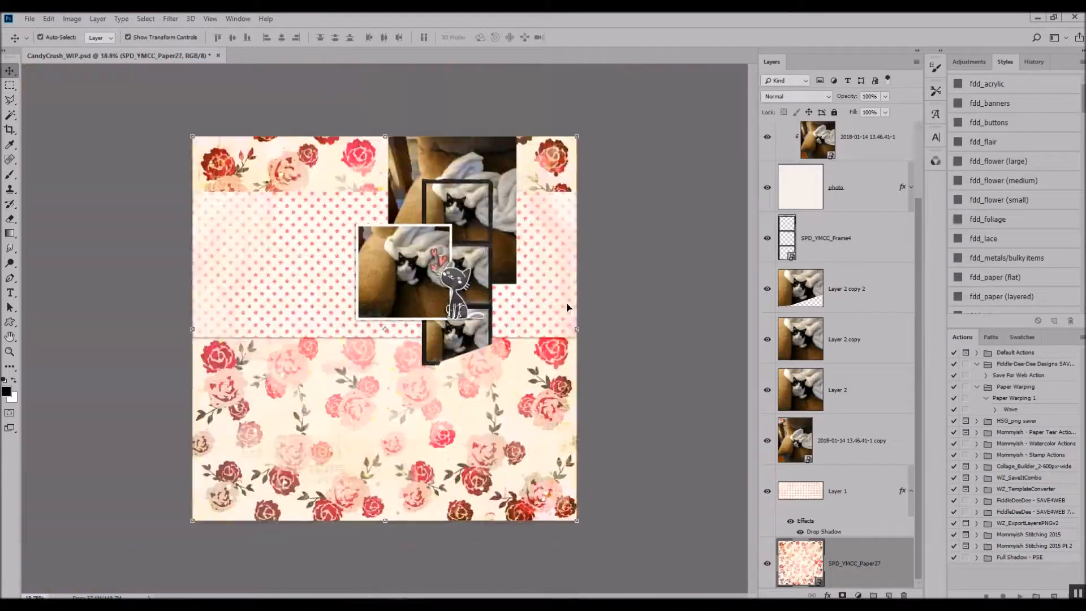
{"action": "left_click", "coordinate": [849, 258]}
{"action": "left_click", "coordinate": [1023, 292]}
Step: Hide and delete the uncropped duplicate of the cat photo behind the filmstrip frame
{"action": "left_click", "coordinate": [499, 159]}
{"action": "left_click", "coordinate": [768, 463]}
{"action": "right_click", "coordinate": [881, 458]}
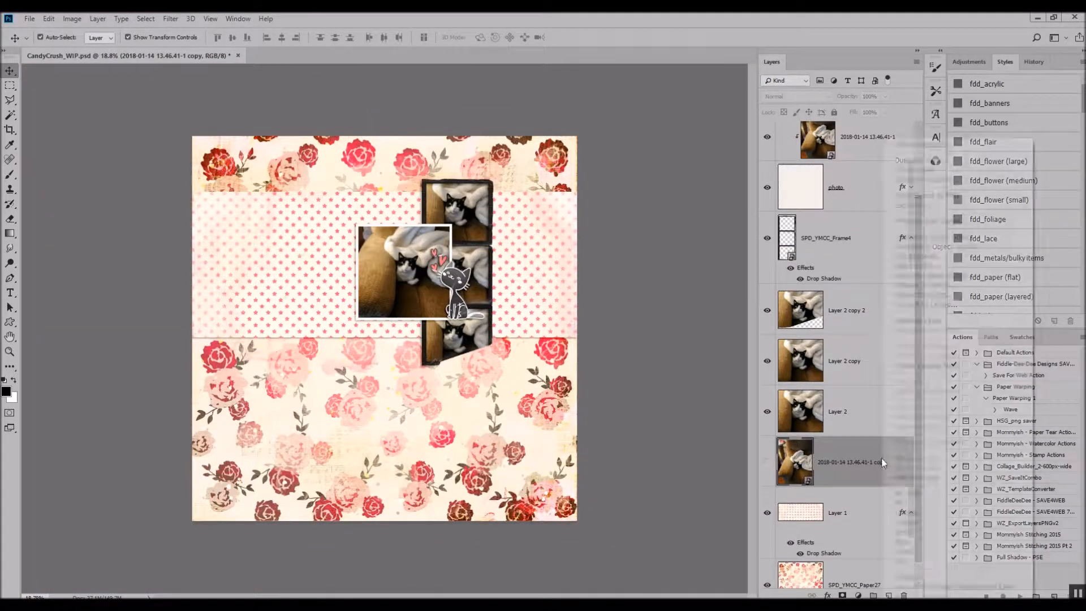
{"action": "left_click", "coordinate": [911, 190]}
Step: Link the SPD_YMCC_Frame4 layer with the three cropped cat photo layers
{"action": "key", "text": "ctrl+plus"}
{"action": "left_click", "coordinate": [803, 441]}
{"action": "left_click", "coordinate": [787, 272], "text": "shift"}
{"action": "right_click", "coordinate": [845, 275]}
{"action": "left_click", "coordinate": [877, 382]}
Step: Tilt the linked filmstrip frame and its photos slightly clockwise and reposition them behind the main photo
{"action": "left_click_drag", "start_coordinate": [500, 202], "coordinate": [512, 213]}
{"action": "left_click_drag", "start_coordinate": [547, 141], "coordinate": [552, 144]}
{"action": "left_click_drag", "start_coordinate": [511, 180], "coordinate": [499, 175]}
{"action": "left_click", "coordinate": [512, 38]}
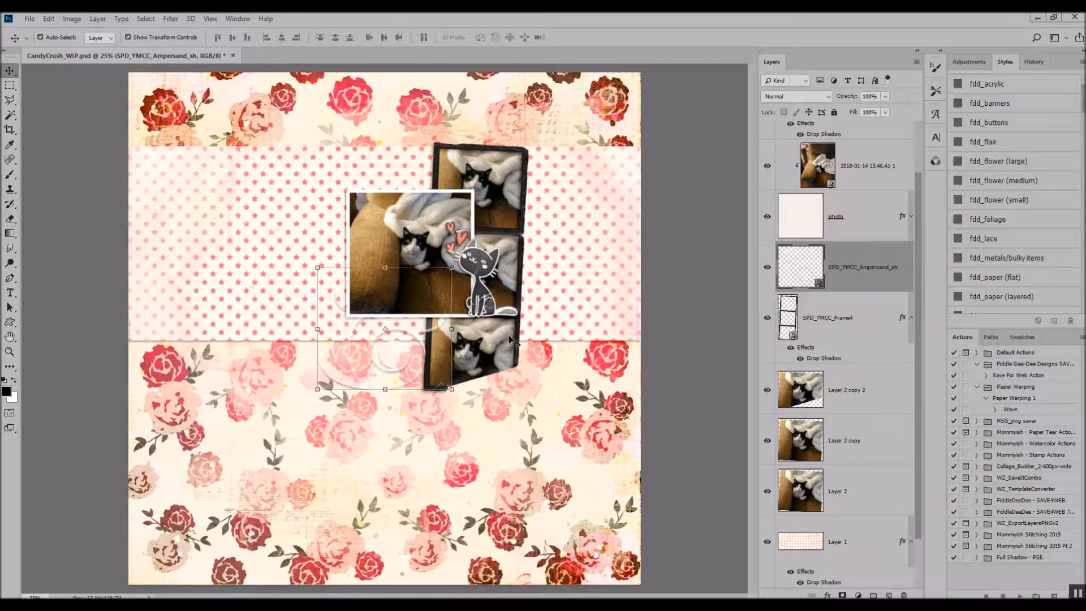
Step: Position SPD_YMCC_Ampersand over the main photo's left edge in place of the SPD_YMCC_Ampersand_sh version and apply the fdd_foliage style
{"action": "left_click_drag", "start_coordinate": [390, 360], "coordinate": [338, 286]}
{"action": "key", "text": "ctrl+shift+]"}
{"action": "left_click_drag", "start_coordinate": [373, 245], "coordinate": [368, 247]}
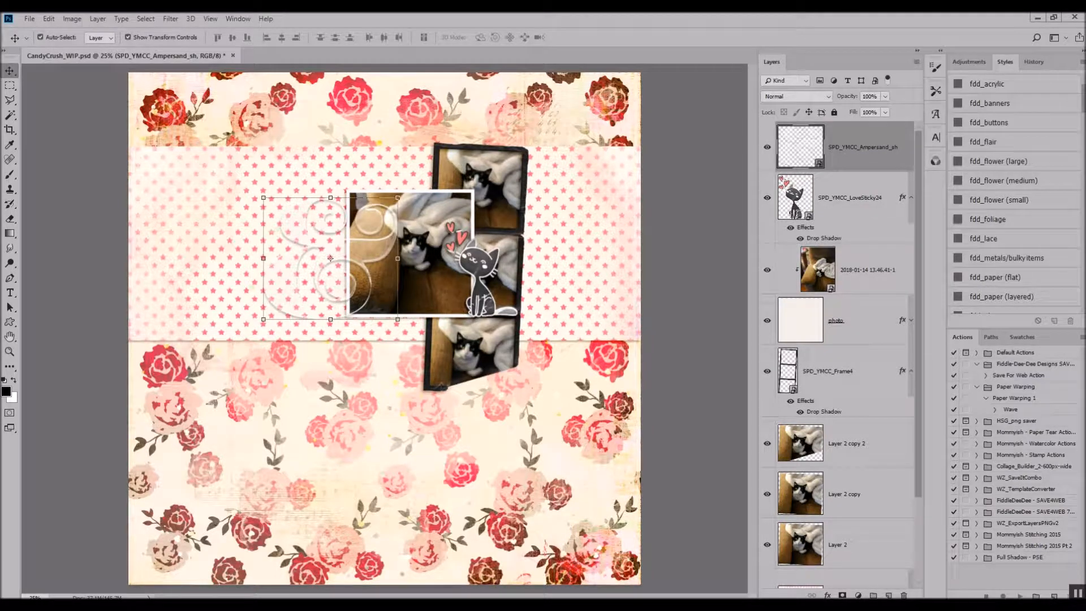
{"action": "left_click_drag", "start_coordinate": [370, 317], "coordinate": [310, 245]}
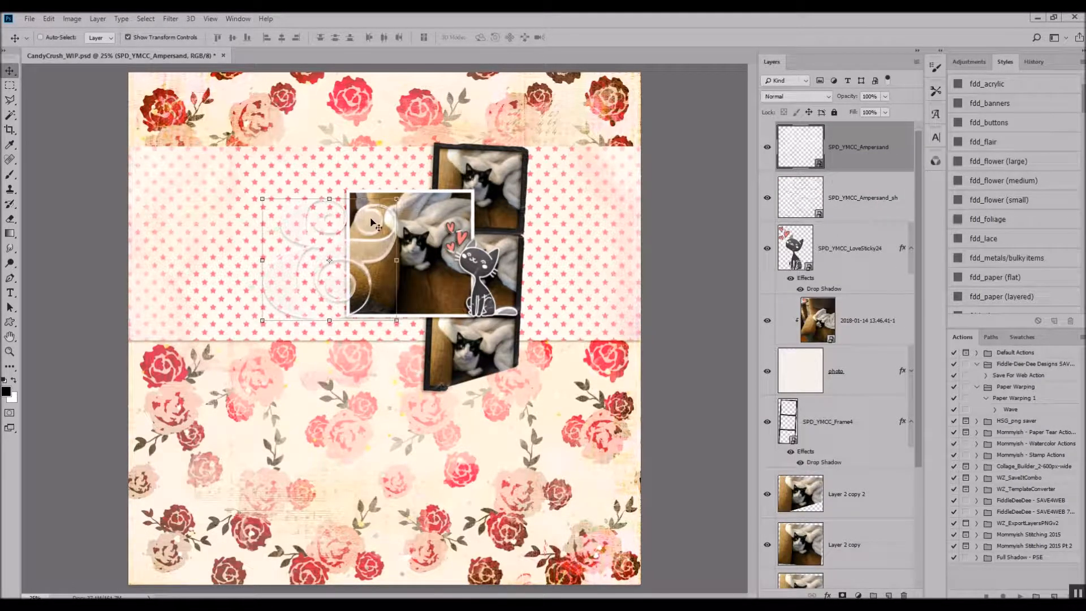
{"action": "right_click", "coordinate": [867, 199]}
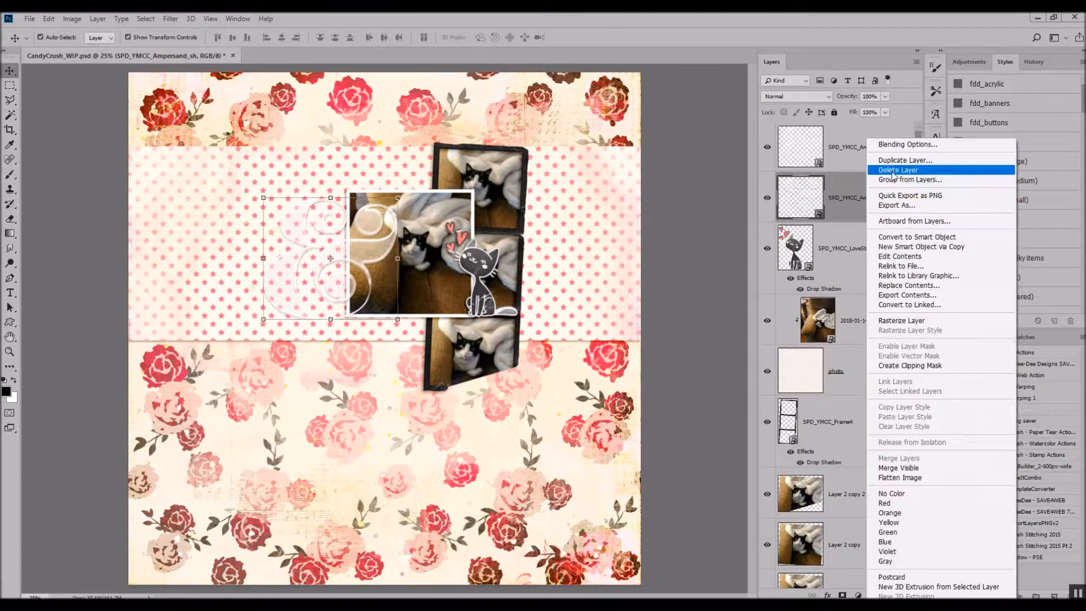
{"action": "left_click", "coordinate": [888, 170]}
{"action": "scroll", "coordinate": [1045, 238], "scroll_direction": "up", "scroll_amount": 1}
{"action": "left_click", "coordinate": [1044, 238]}
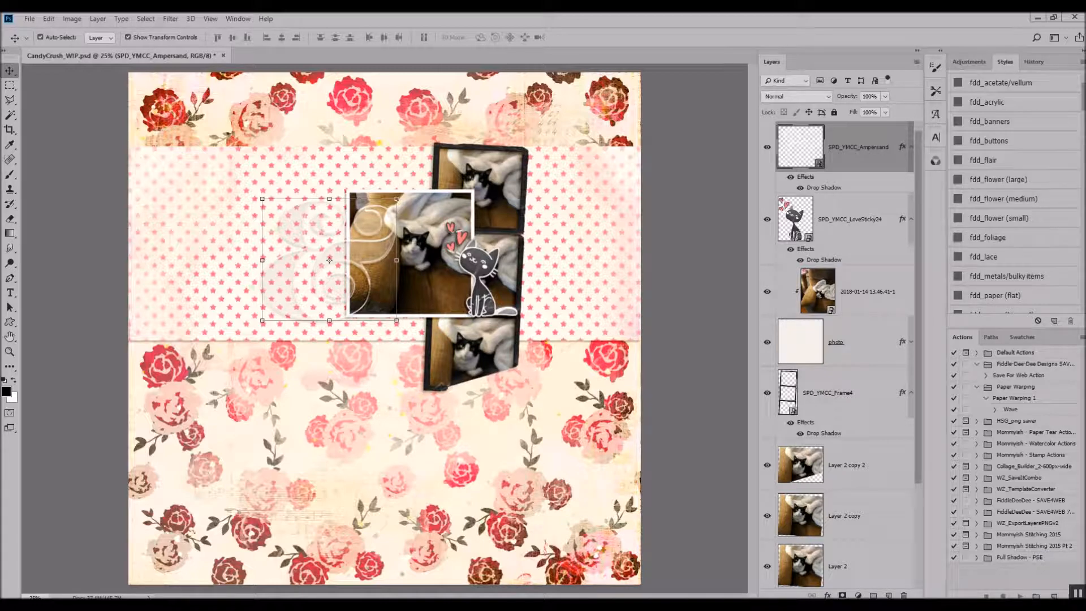
Step: Add SPD_YMCC_Staple1 tilted across the main photo's top edge and apply the fdd_staple/stitching style
{"action": "left_click", "coordinate": [451, 198]}
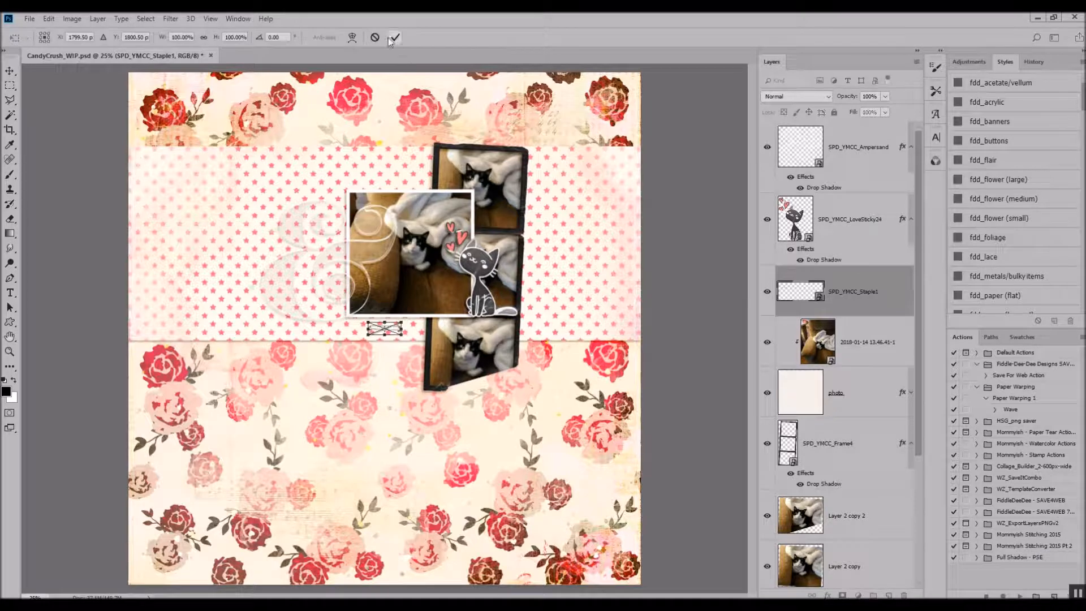
{"action": "left_click_drag", "start_coordinate": [384, 328], "coordinate": [453, 183]}
{"action": "key", "text": "ctrl+t"}
{"action": "key", "text": "Return"}
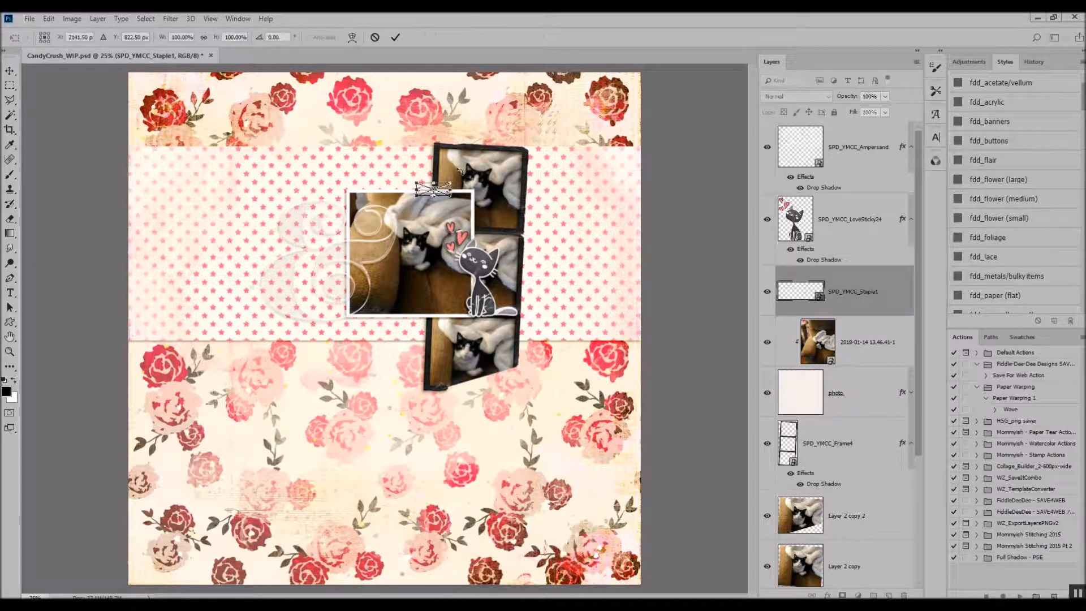
{"action": "scroll", "coordinate": [998, 255], "scroll_direction": "down", "scroll_amount": 3}
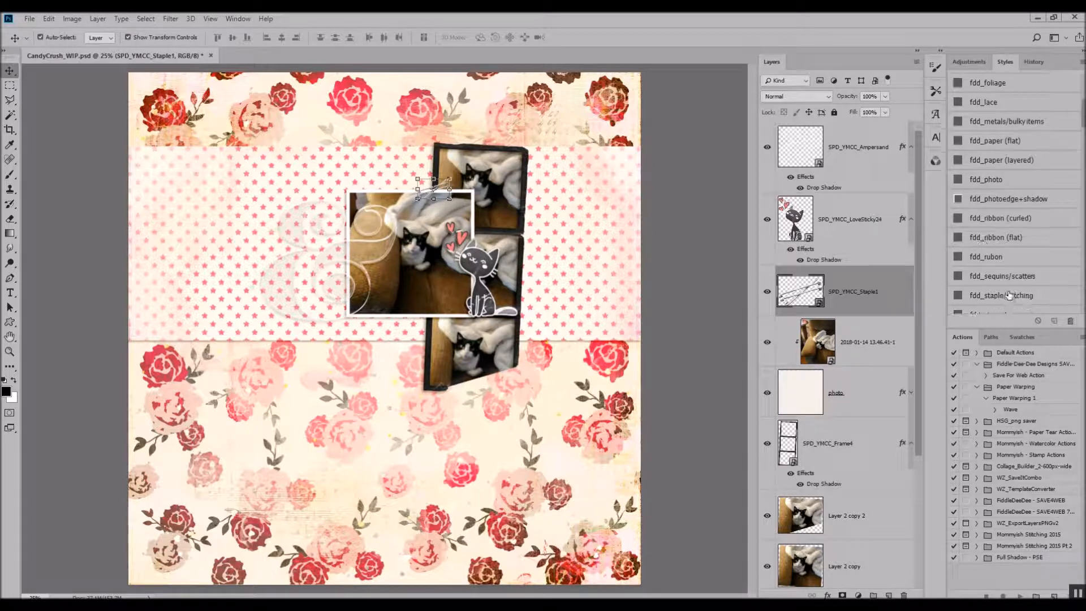
{"action": "left_click", "coordinate": [1001, 295]}
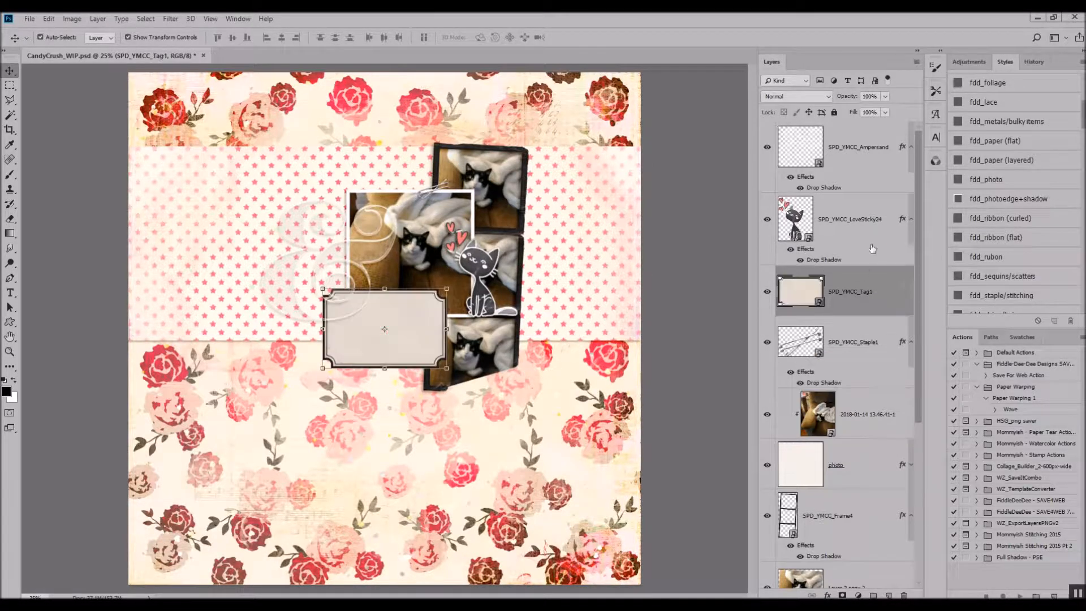
Step: Tuck the SPD_YMCC_Tag1 label behind the filmstrip's right side and apply the fdd_paper (flat) style
{"action": "left_click", "coordinate": [389, 340]}
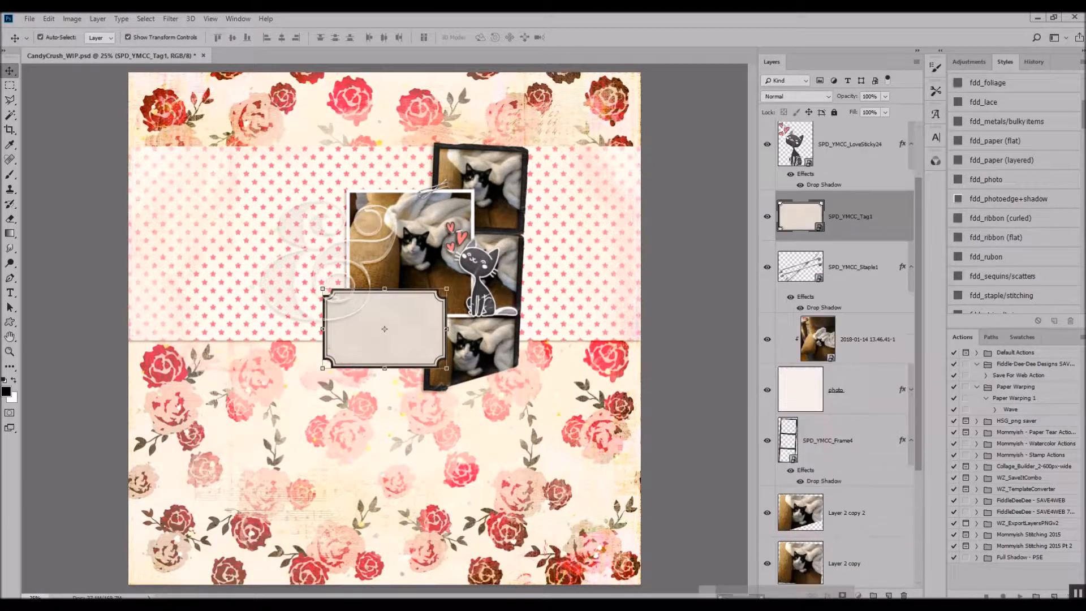
{"action": "left_click_drag", "start_coordinate": [389, 340], "coordinate": [579, 292]}
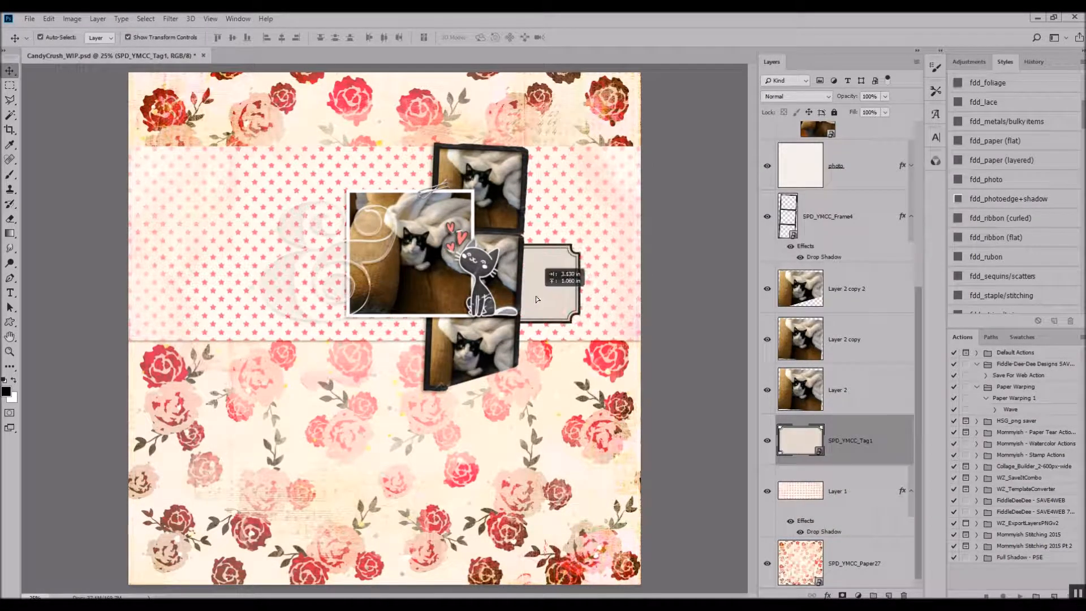
{"action": "left_click", "coordinate": [1005, 146]}
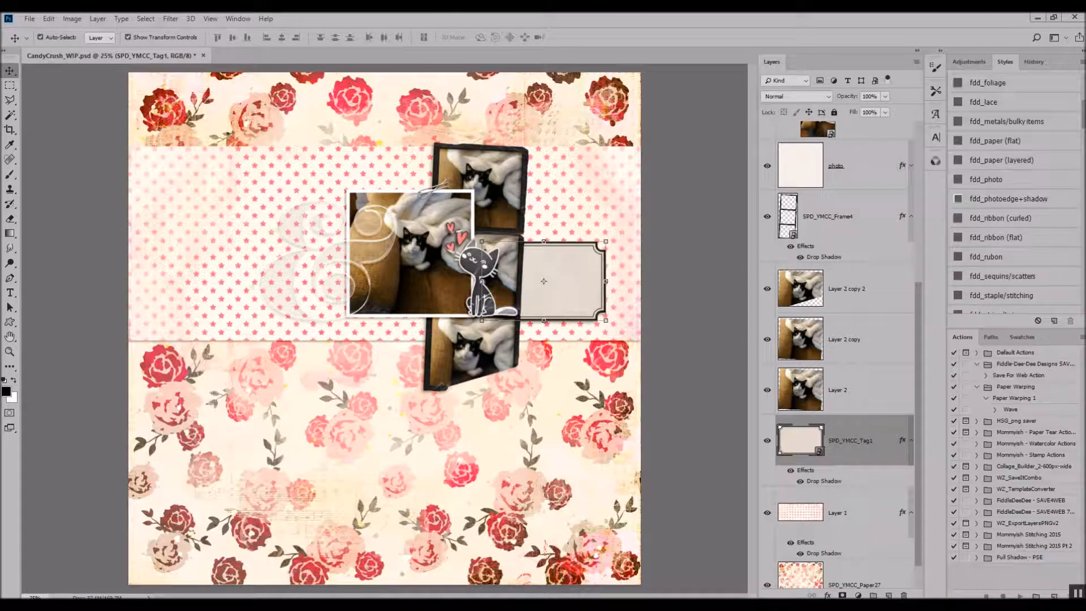
Step: Scale the SPD_YMCC_Tag3 tag down behind the main photo's top edge and apply a drop-shadow style to it
{"action": "left_click_drag", "start_coordinate": [420, 253], "coordinate": [380, 334]}
{"action": "left_click_drag", "start_coordinate": [376, 339], "coordinate": [425, 183]}
{"action": "left_click_drag", "start_coordinate": [511, 142], "coordinate": [466, 163]}
{"action": "key", "text": "Return"}
{"action": "left_click", "coordinate": [1018, 175]}
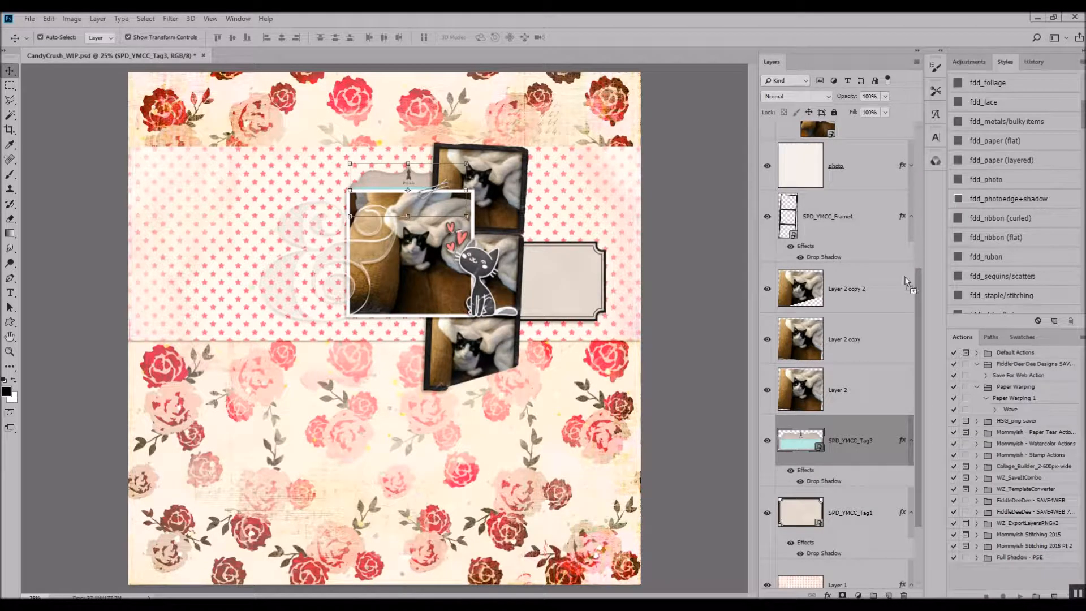
Step: Add the round SPD_YMCC_Tag5 tag beneath the photos and delete the SPD_YMCC_Tag12 layer
{"action": "left_click_drag", "start_coordinate": [907, 281], "coordinate": [405, 326]}
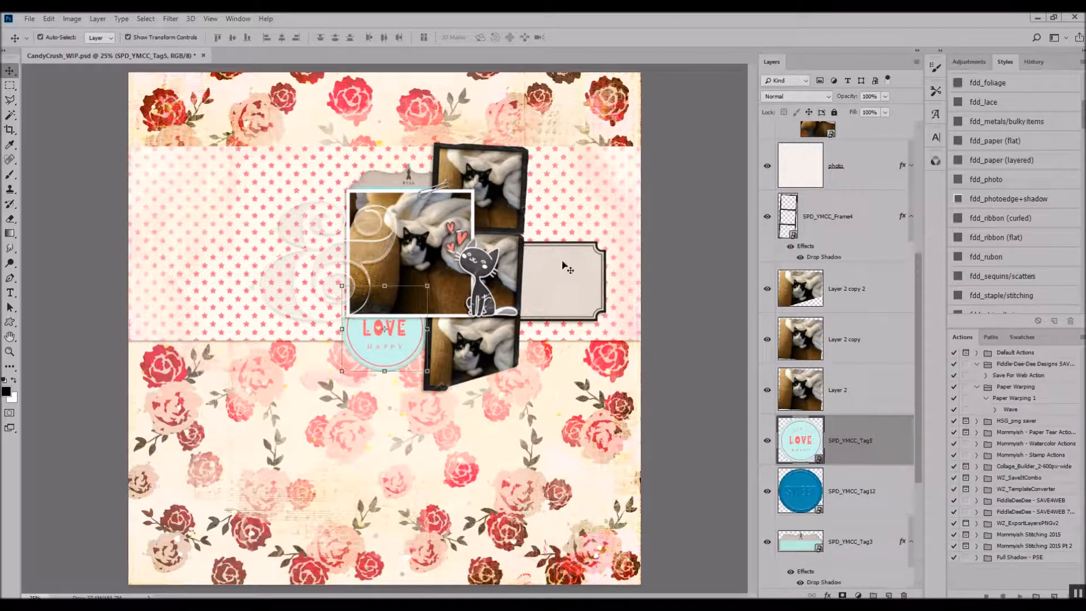
{"action": "left_click", "coordinate": [853, 489], "text": "shift"}
{"action": "right_click", "coordinate": [854, 489]}
{"action": "left_click", "coordinate": [888, 51]}
Step: Nudge SPD_YMCC_Tag3 upward, and tuck SPD_YMCC_Tag5 behind the filmstrip above the SPD_YMCC_Tag1 label with the fdd_paper (flat) style
{"action": "left_click_drag", "start_coordinate": [410, 184], "coordinate": [408, 171]}
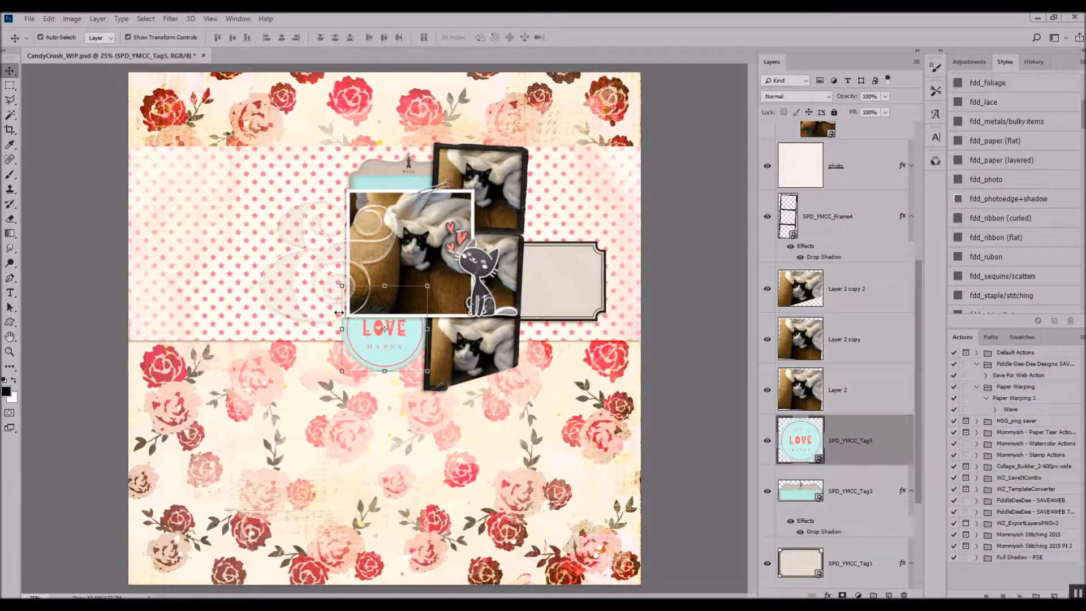
{"action": "left_click_drag", "start_coordinate": [406, 329], "coordinate": [574, 225]}
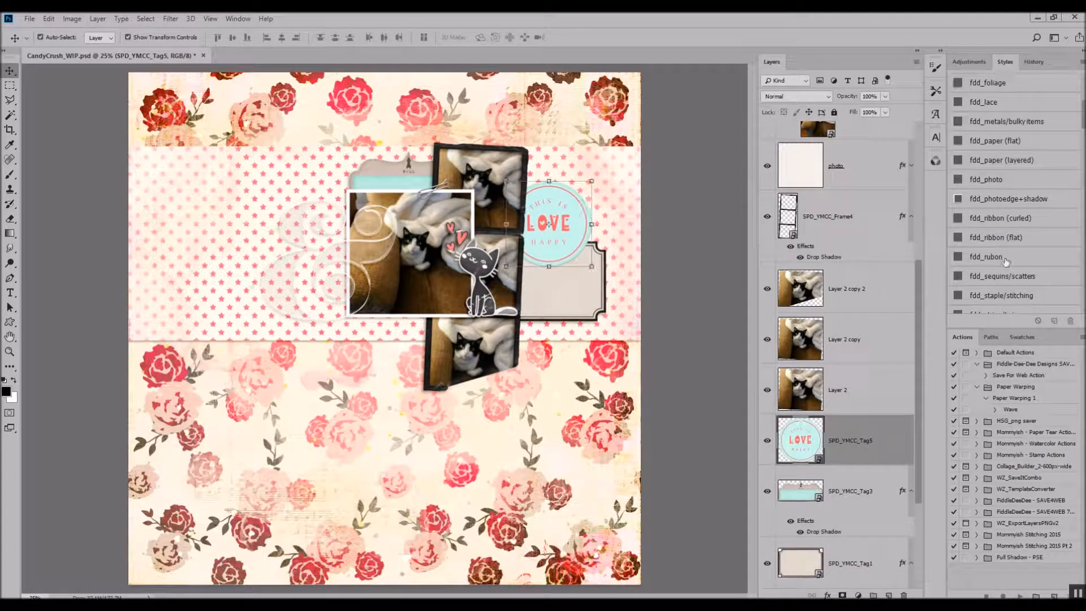
{"action": "left_click", "coordinate": [1021, 146]}
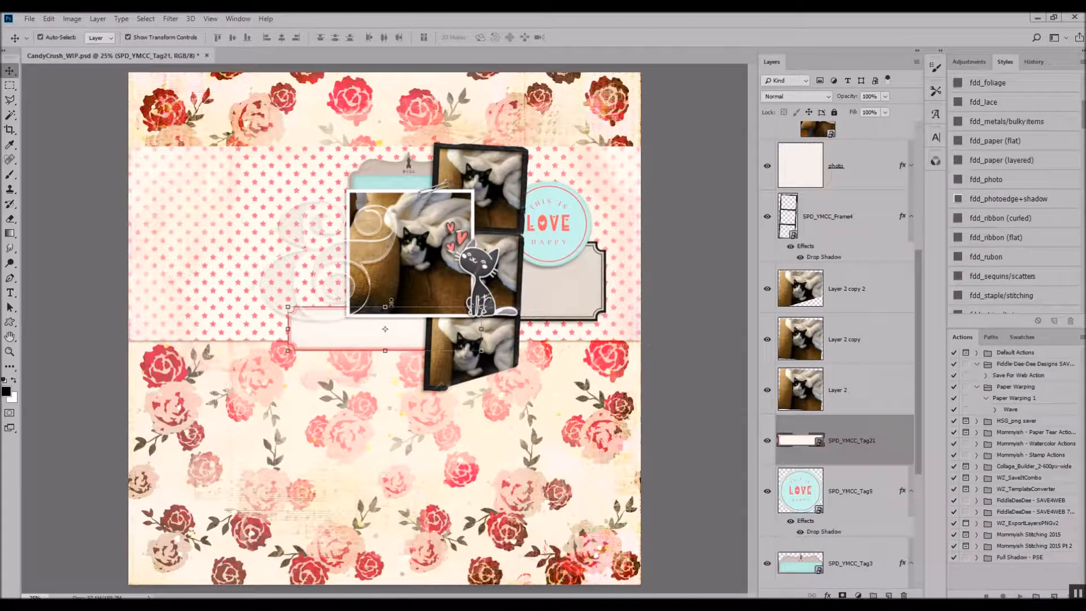
Step: Tuck the SPD_YMCC_Tag21 and SPD_YMCC_Tag17 labels behind the main photo's left side, applying the fdd_paper (flat) style to SPD_YMCC_Tag17
{"action": "left_click_drag", "start_coordinate": [376, 328], "coordinate": [314, 284]}
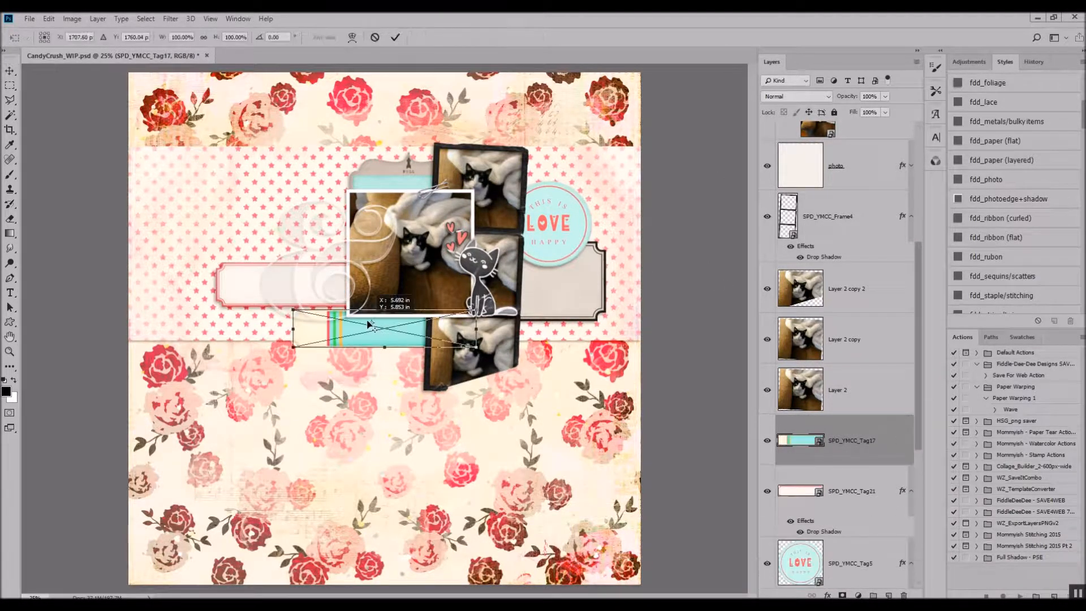
{"action": "left_click_drag", "start_coordinate": [396, 325], "coordinate": [304, 255]}
{"action": "left_click_drag", "start_coordinate": [408, 237], "coordinate": [356, 248]}
{"action": "left_click", "coordinate": [395, 38]}
{"action": "left_click", "coordinate": [984, 140]}
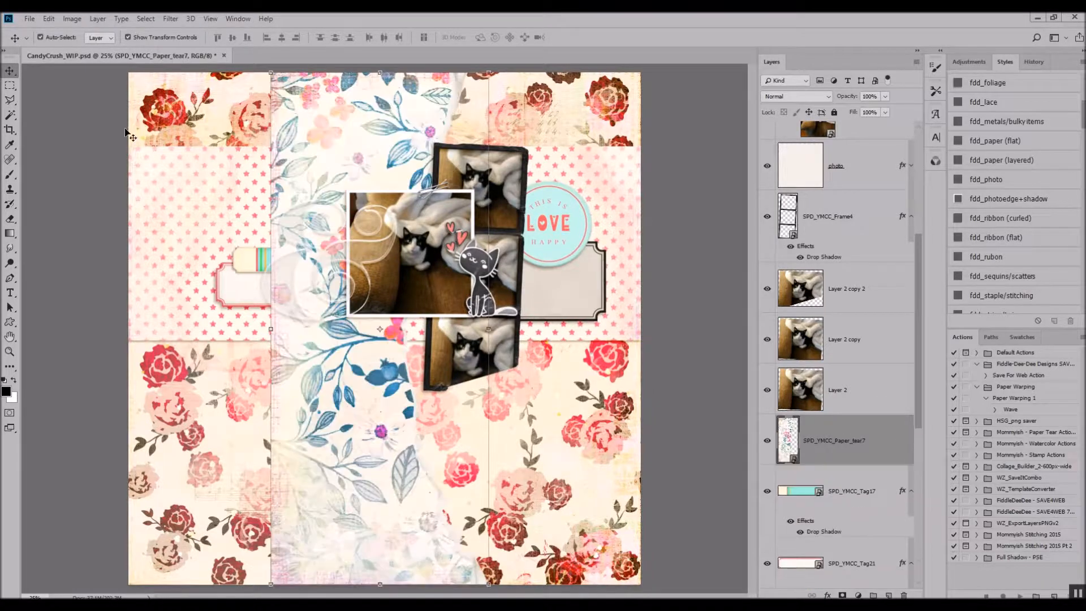
Step: Rotate the SPD_YMCC_Paper_tear7 torn paper 90° clockwise, position it across the page and apply an fdd_paper shadow style
{"action": "left_click", "coordinate": [49, 19]}
{"action": "mouse_move", "coordinate": [87, 270]}
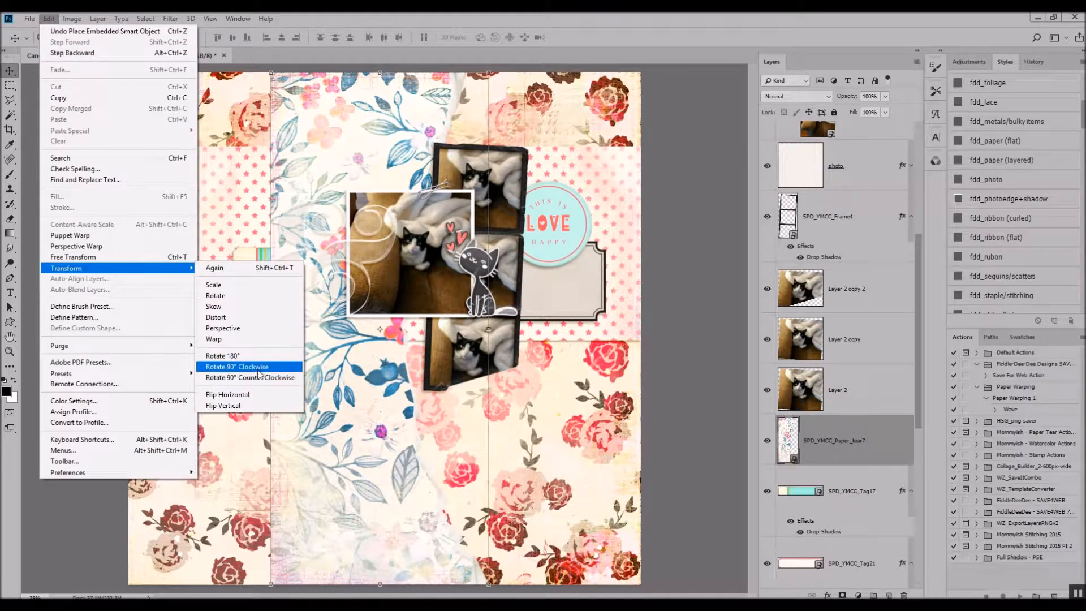
{"action": "left_click", "coordinate": [254, 362]}
{"action": "left_click_drag", "start_coordinate": [608, 308], "coordinate": [613, 297]}
{"action": "left_click", "coordinate": [1013, 148]}
Step: Move SPD_YMCC_Paper_tear7 below Layer 1 and arrange a second copy beneath it, offset vertically behind the dotted strip
{"action": "left_click_drag", "start_coordinate": [869, 155], "coordinate": [868, 535]}
{"action": "left_click_drag", "start_coordinate": [575, 358], "coordinate": [581, 284]}
{"action": "left_click_drag", "start_coordinate": [848, 425], "coordinate": [844, 525]}
{"action": "left_click", "coordinate": [712, 236]}
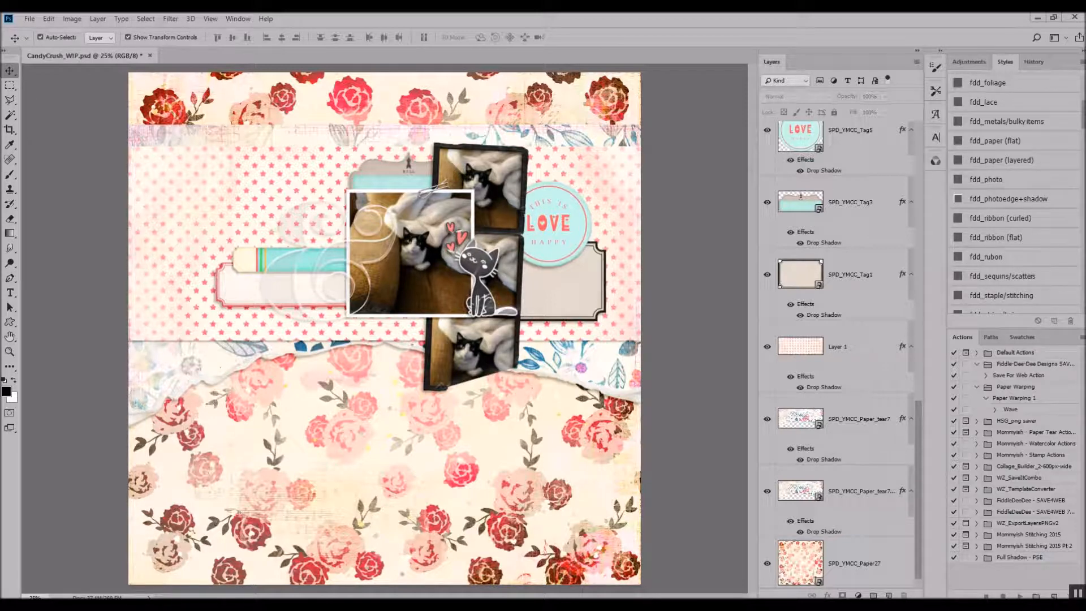
Step: Position the SPD_YMCC_Paint9 splatter below the torn paper and place a copy near the page's upper edge above the filmstrip
{"action": "left_click", "coordinate": [419, 376]}
{"action": "mouse_move", "coordinate": [320, 398]}
{"action": "left_mouse_down"}
{"action": "mouse_move", "coordinate": [361, 430]}
{"action": "mouse_move", "coordinate": [417, 416]}
{"action": "left_mouse_up"}
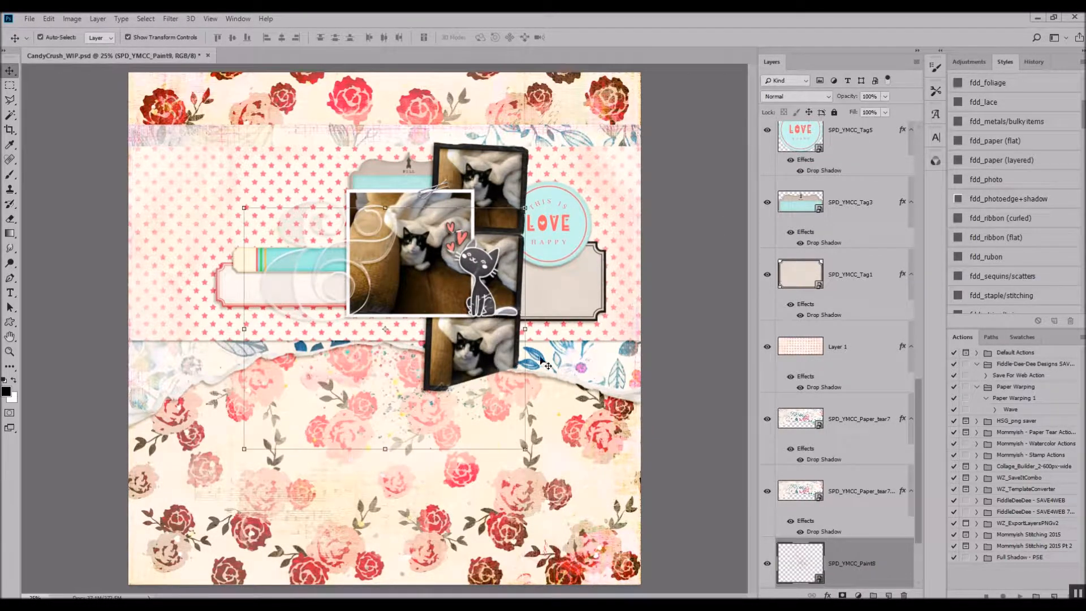
{"action": "left_click_drag", "start_coordinate": [396, 396], "coordinate": [516, 151]}
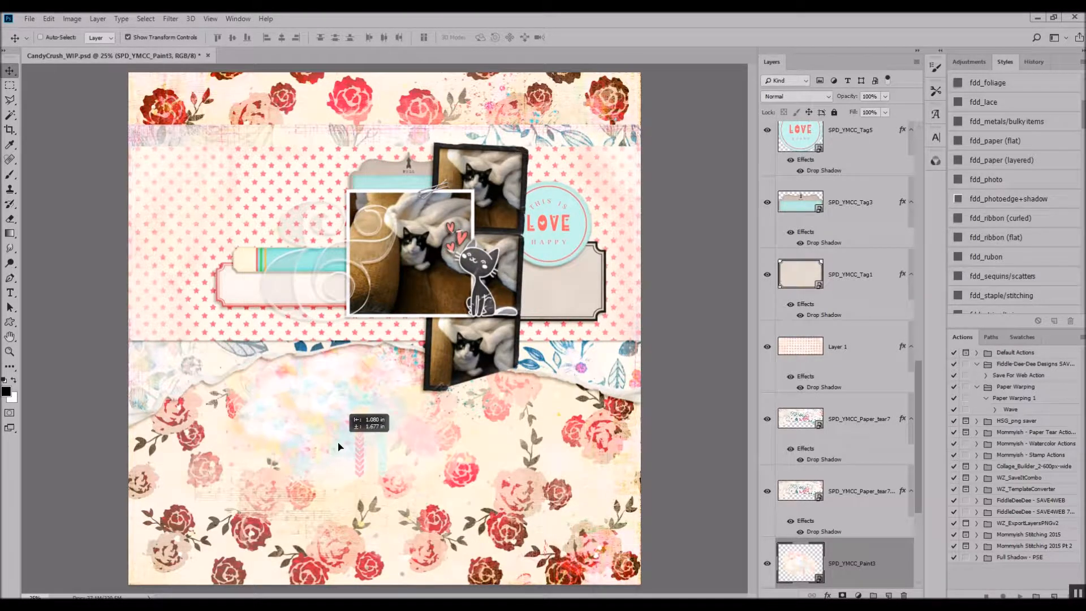
Step: Place the SPD_YMCC_Paint3 watercolor behind the torn paper below the photos, then arrange and enlarge the paint layers
{"action": "left_click_drag", "start_coordinate": [345, 425], "coordinate": [347, 396]}
{"action": "left_click_drag", "start_coordinate": [857, 520], "coordinate": [857, 537]}
{"action": "key", "text": "ctrl+t"}
{"action": "mouse_move", "coordinate": [494, 499]}
{"action": "left_mouse_down"}
{"action": "mouse_move", "coordinate": [622, 576]}
{"action": "mouse_move", "coordinate": [689, 590]}
{"action": "left_mouse_up"}
{"action": "left_click", "coordinate": [396, 38]}
{"action": "mouse_move", "coordinate": [396, 467]}
{"action": "left_mouse_down"}
{"action": "mouse_move", "coordinate": [339, 388]}
{"action": "mouse_move", "coordinate": [391, 450]}
{"action": "mouse_move", "coordinate": [414, 265]}
{"action": "mouse_move", "coordinate": [406, 298]}
{"action": "left_mouse_up"}
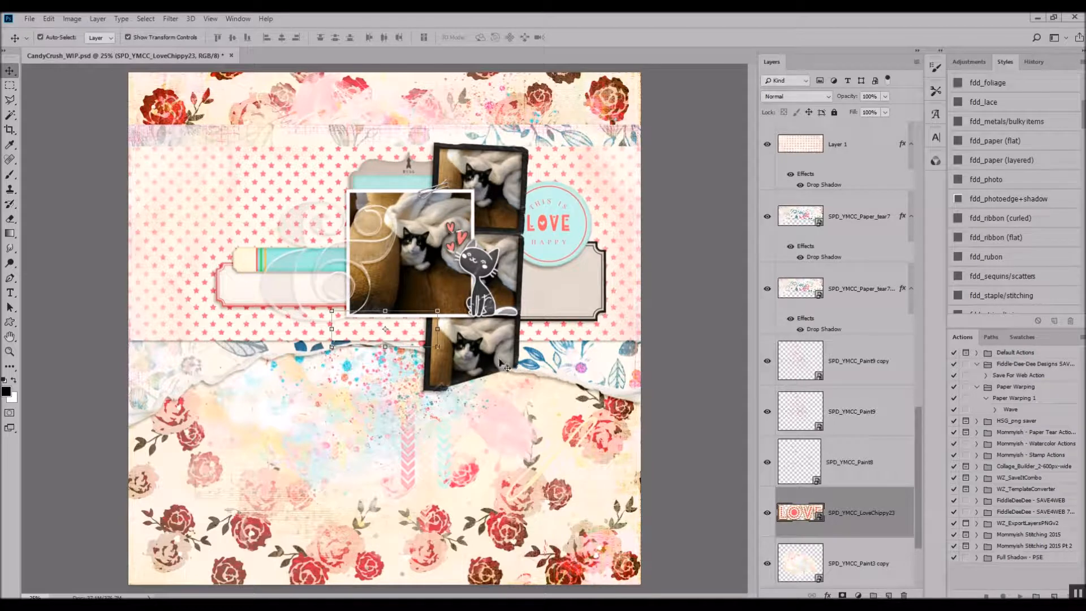
Step: Bring the SPD_YMCC_LoveChippy23 title to the front over the left labels and apply the fdd_paper (layered) style
{"action": "key", "text": "ctrl+shift+]"}
{"action": "left_click_drag", "start_coordinate": [416, 318], "coordinate": [321, 261]}
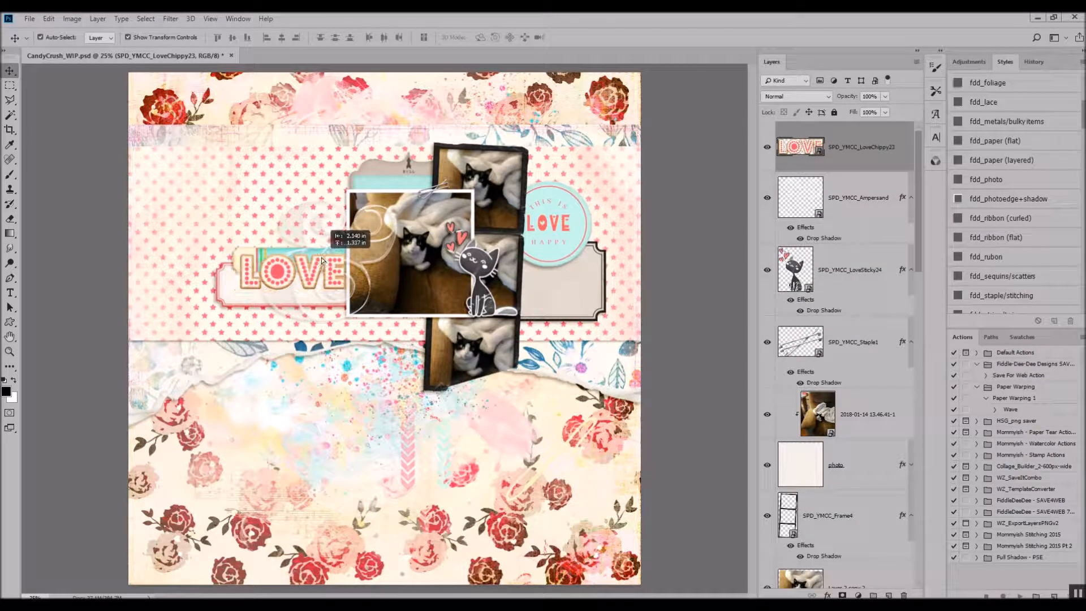
{"action": "left_click", "coordinate": [1020, 163]}
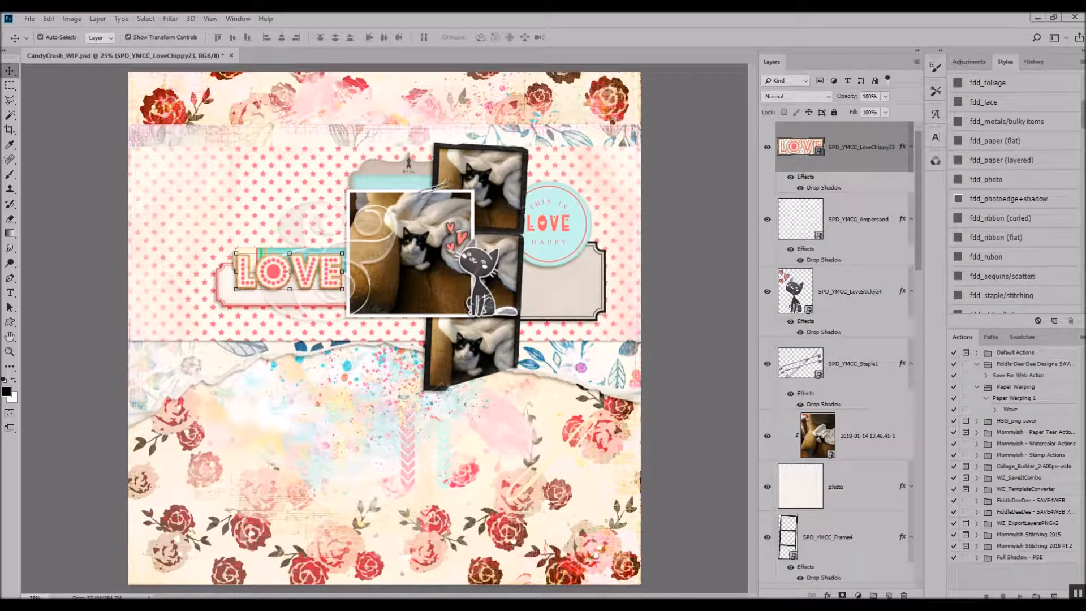
Step: Place the SPD_YMCC_LoveChippy21 heart between the round tag and right label, scale it to about 68% and apply fdd_paper (layered)
{"action": "left_click_drag", "start_coordinate": [395, 321], "coordinate": [612, 229]}
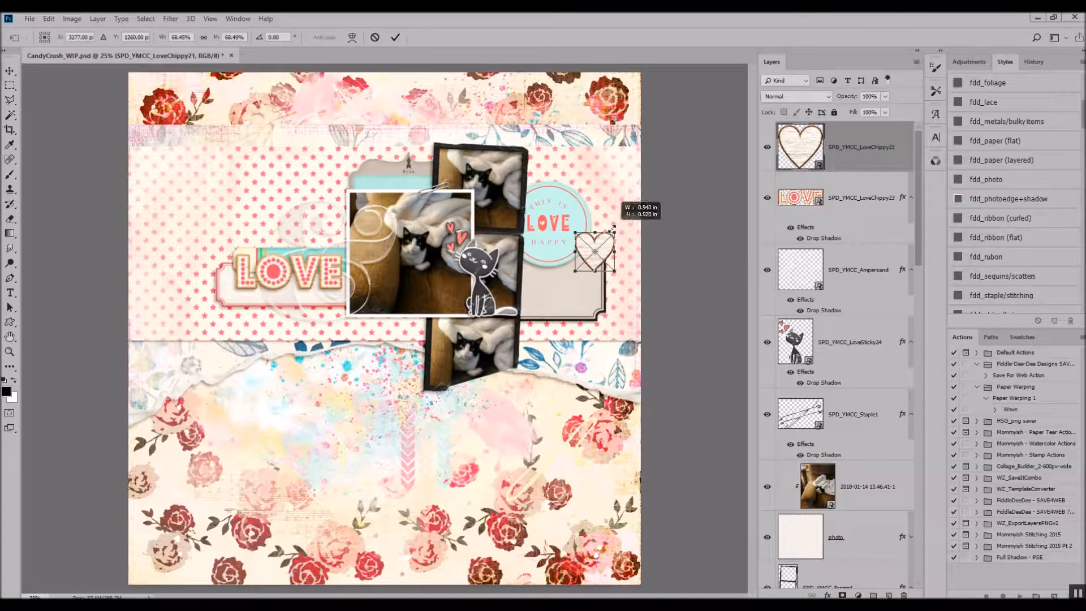
{"action": "key", "text": "Return"}
{"action": "left_click", "coordinate": [1020, 161]}
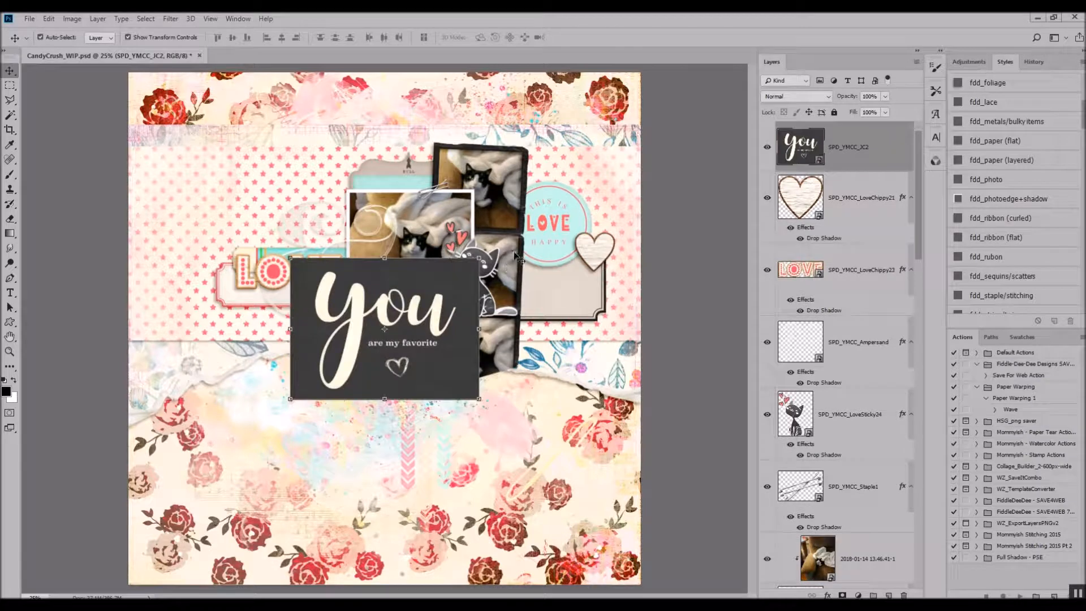
Step: Scale down the SPD_YMCC_JC2 "You are my favorite" card and delete the SPD_YMCC_Ampersand layer
{"action": "left_click_drag", "start_coordinate": [479, 257], "coordinate": [342, 199]}
{"action": "key", "text": "Return"}
{"action": "left_click", "coordinate": [377, 231]}
{"action": "right_click", "coordinate": [861, 342]}
{"action": "left_click", "coordinate": [897, 170]}
Step: Apply the fdd_photo style to the SPD_YMCC_JC2 card and tuck it beneath SPD_YMCC_Tag17, above the LOVE title beside the photo
{"action": "left_click", "coordinate": [818, 158]}
{"action": "left_click", "coordinate": [986, 179]}
{"action": "left_click_drag", "start_coordinate": [843, 155], "coordinate": [844, 394]}
{"action": "key", "text": "ctrl+t"}
{"action": "left_click", "coordinate": [374, 37]}
{"action": "left_click_drag", "start_coordinate": [357, 181], "coordinate": [334, 202]}
{"action": "key", "text": "Return"}
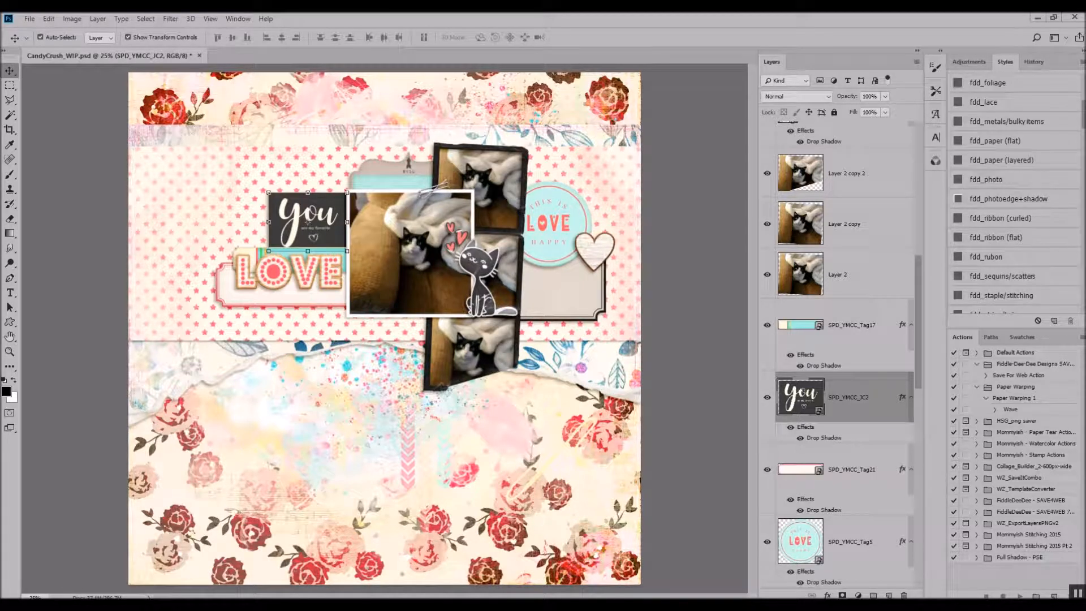
Step: Bring the SPD_YMCC_wa17 "# MY FAVORITE" banner to the front and scale it down below the LOVE title at the photo's corner
{"action": "left_click_drag", "start_coordinate": [591, 324], "coordinate": [392, 301]}
{"action": "key", "text": "ctrl+shift+bracketright"}
{"action": "left_click_drag", "start_coordinate": [484, 309], "coordinate": [358, 309]}
{"action": "left_click", "coordinate": [392, 37]}
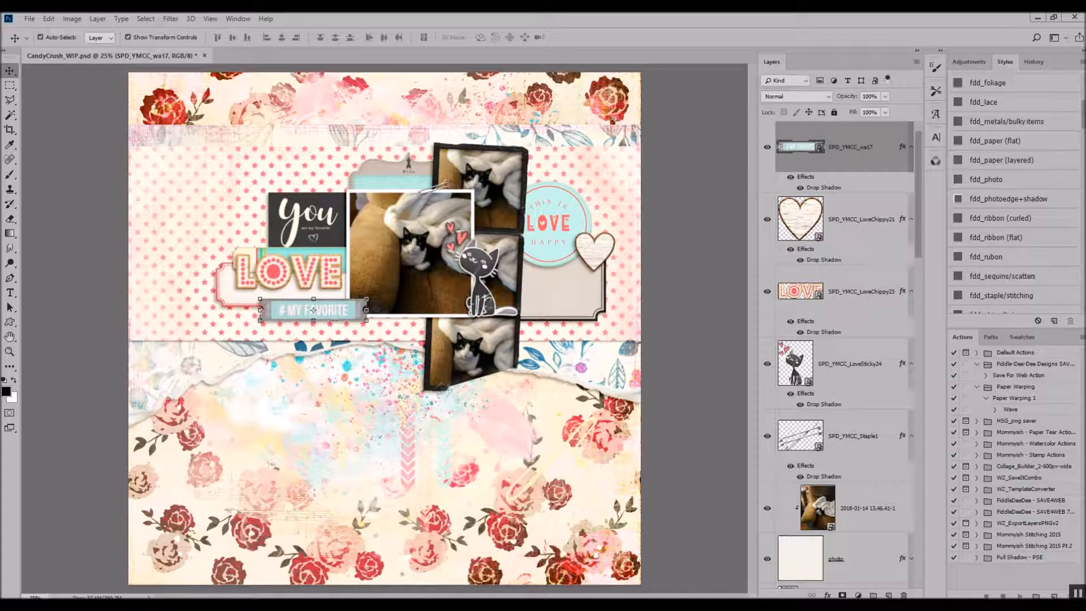
Step: Try the SPD_YMCC_XOXO word art with a drop-shadow style on the label right of the filmstrip, and delete its layer
{"action": "left_click_drag", "start_coordinate": [395, 320], "coordinate": [571, 287]}
{"action": "scroll", "coordinate": [994, 103], "scroll_direction": "up", "scroll_amount": 4}
{"action": "left_click", "coordinate": [993, 110]}
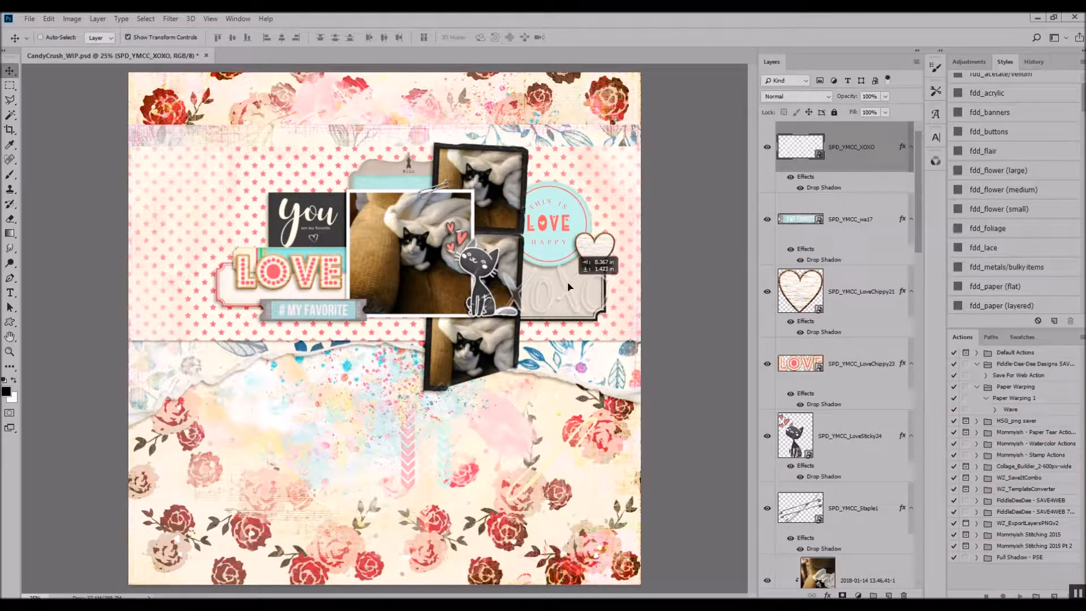
{"action": "right_click", "coordinate": [861, 140]}
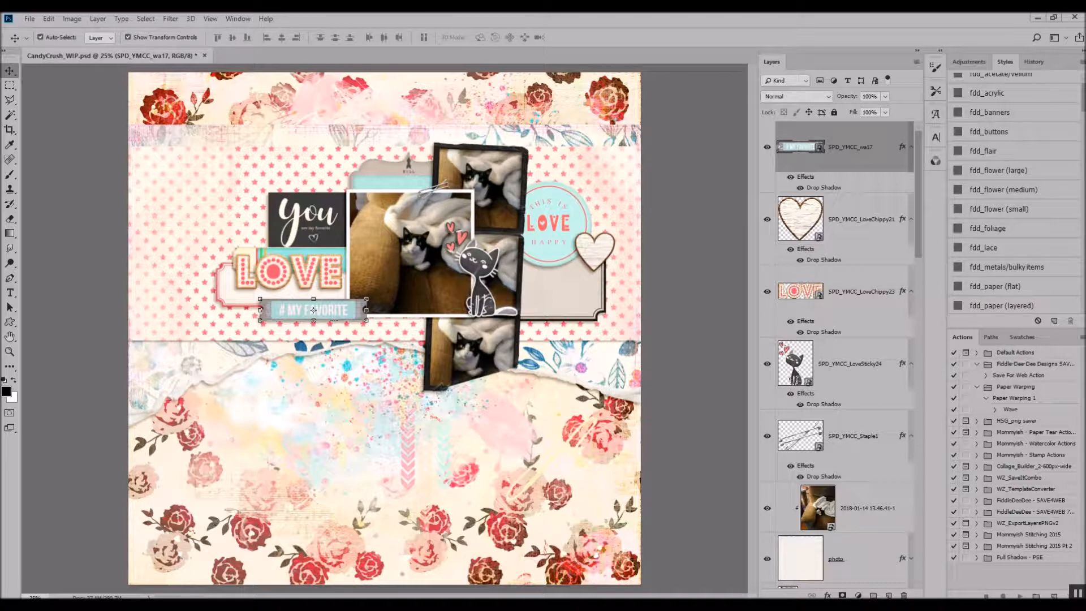
Step: Scale down the SPD_YMCC_wa32 "{today}" word art and place it just below the filmstrip
{"action": "left_click_drag", "start_coordinate": [1001, 223], "coordinate": [303, 378]}
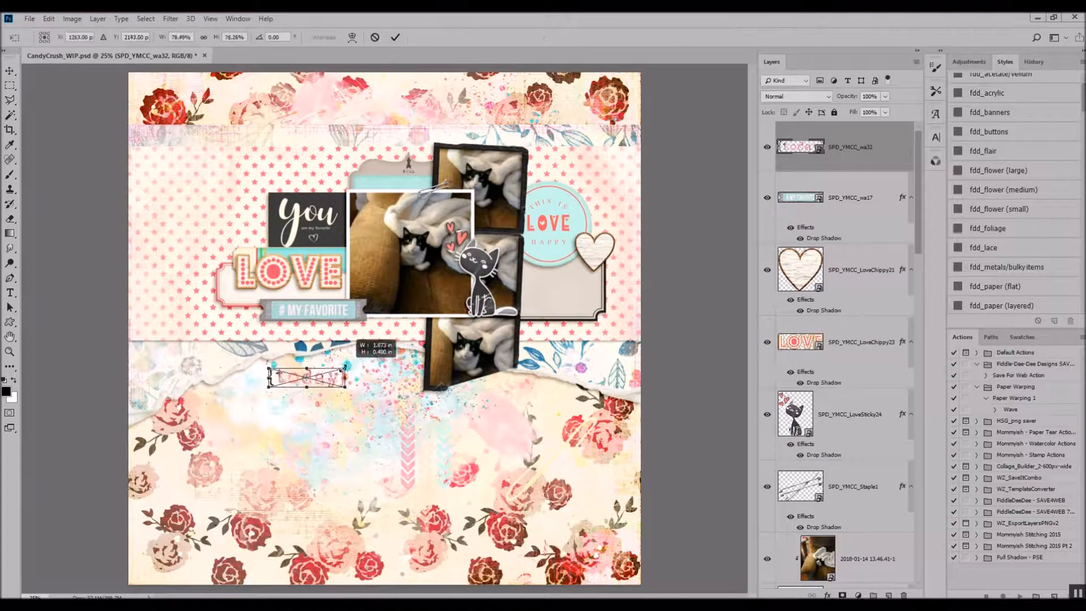
{"action": "key", "text": "Return"}
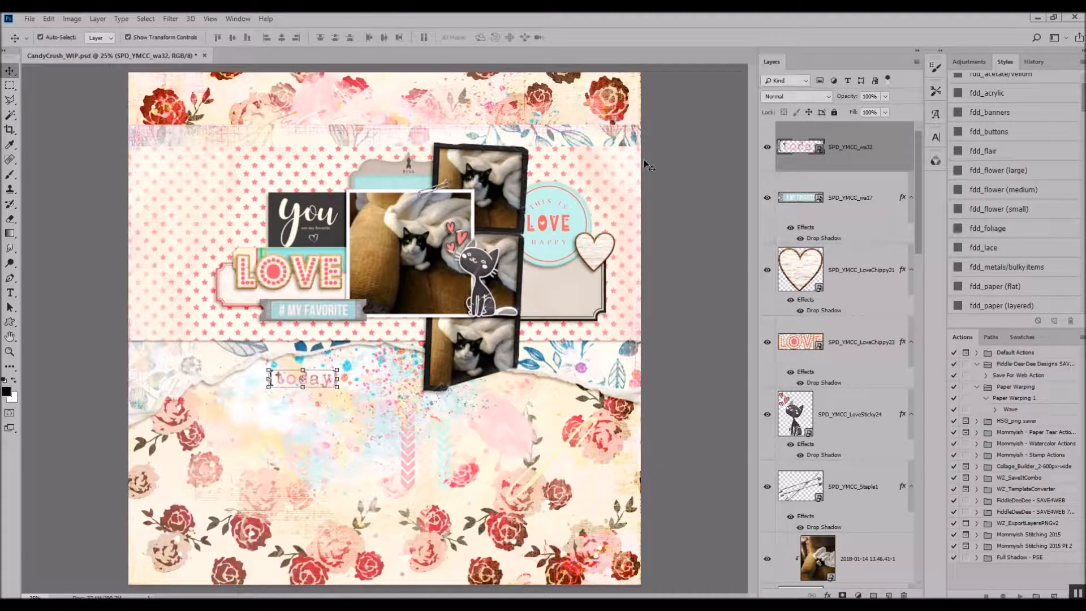
{"action": "mouse_move", "coordinate": [302, 379]}
{"action": "left_mouse_down"}
{"action": "mouse_move", "coordinate": [279, 376]}
{"action": "mouse_move", "coordinate": [336, 385]}
{"action": "mouse_move", "coordinate": [486, 376]}
{"action": "mouse_move", "coordinate": [461, 419]}
{"action": "left_mouse_up"}
{"action": "key", "text": "ctrl+z"}
{"action": "left_click", "coordinate": [49, 18]}
{"action": "left_click", "coordinate": [58, 30]}
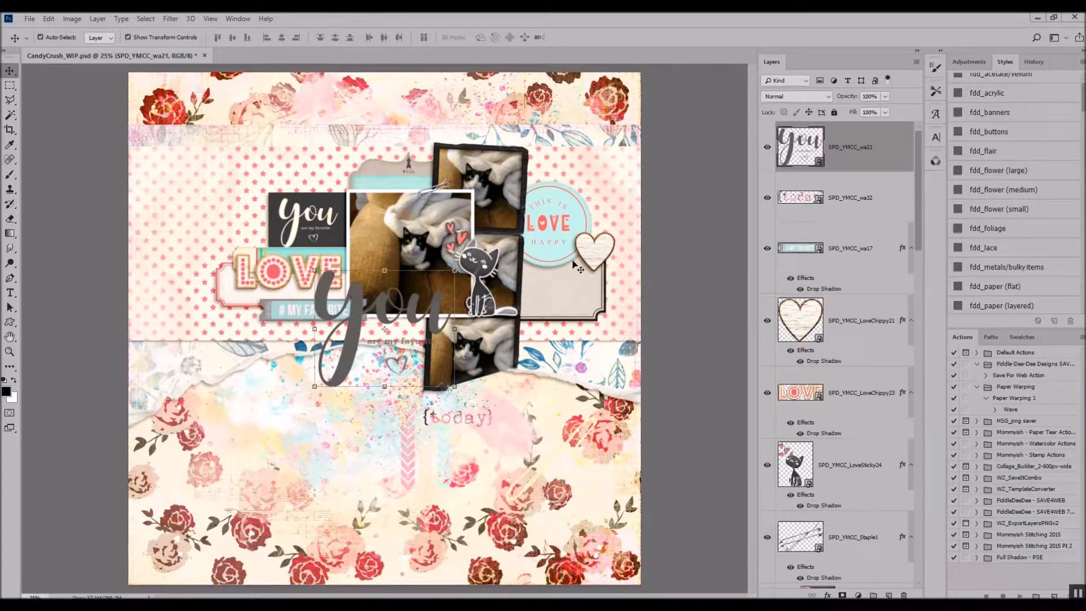
Step: Try the SPD_YMCC_wa21 "you" word art over the upper-left area of the dotted strip, and delete its layer
{"action": "left_click_drag", "start_coordinate": [400, 310], "coordinate": [244, 199]}
{"action": "right_click", "coordinate": [848, 147]}
{"action": "left_click", "coordinate": [866, 170]}
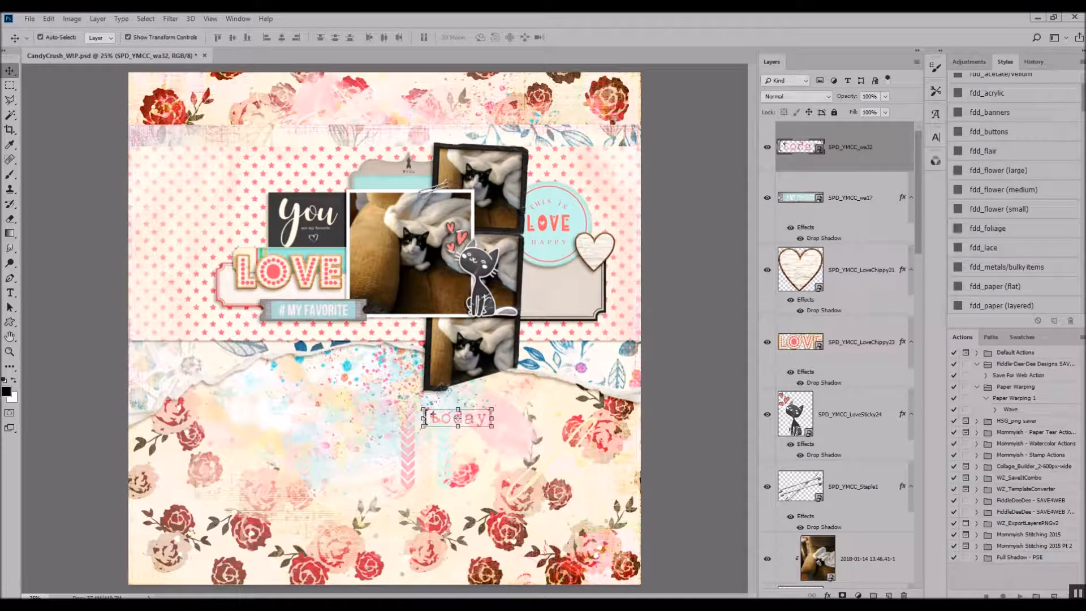
Step: Scale down the SPD_YMCC_wa2 "XOXO" word art and position it above the You card in the dotted strip's upper-left corner
{"action": "left_click_drag", "start_coordinate": [418, 288], "coordinate": [285, 146]}
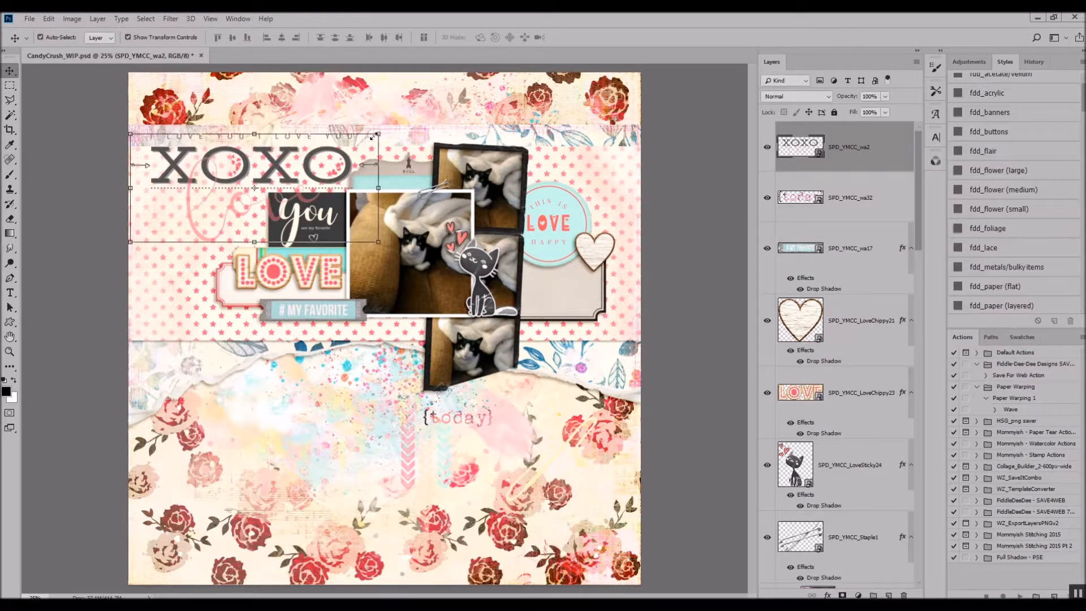
{"action": "left_click_drag", "start_coordinate": [375, 136], "coordinate": [311, 159]}
{"action": "key", "text": "Return"}
{"action": "left_click_drag", "start_coordinate": [243, 183], "coordinate": [255, 175]}
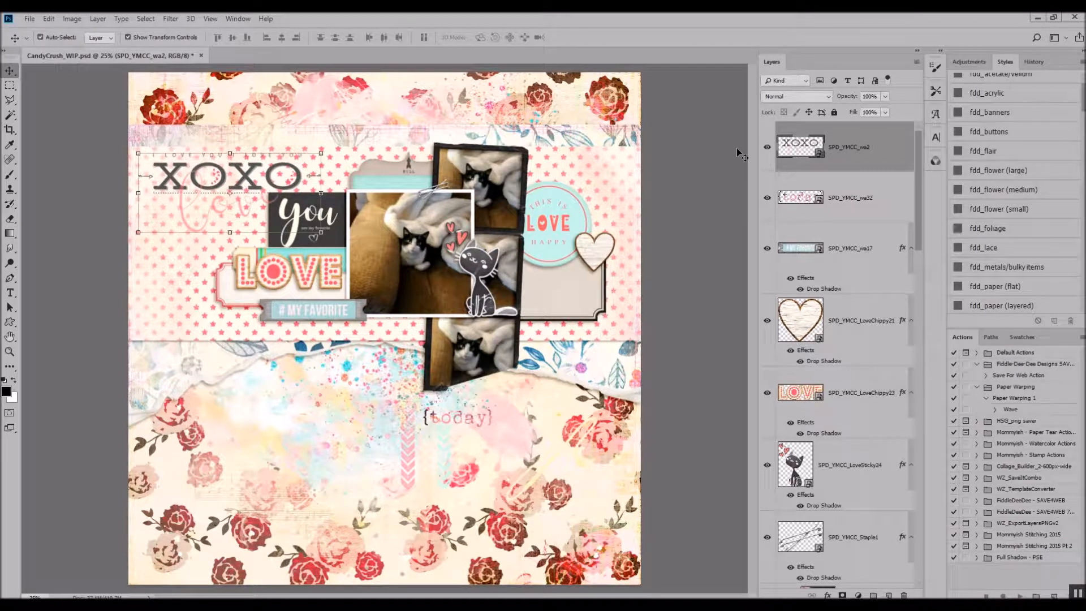
Step: Change the blending mode of the SPD_YMCC_wa2 word art and nudge the SPD_YMCC_JC2 card slightly right toward the main photo
{"action": "left_click", "coordinate": [803, 96]}
{"action": "left_click", "coordinate": [776, 145]}
{"action": "left_click_drag", "start_coordinate": [293, 220], "coordinate": [300, 220]}
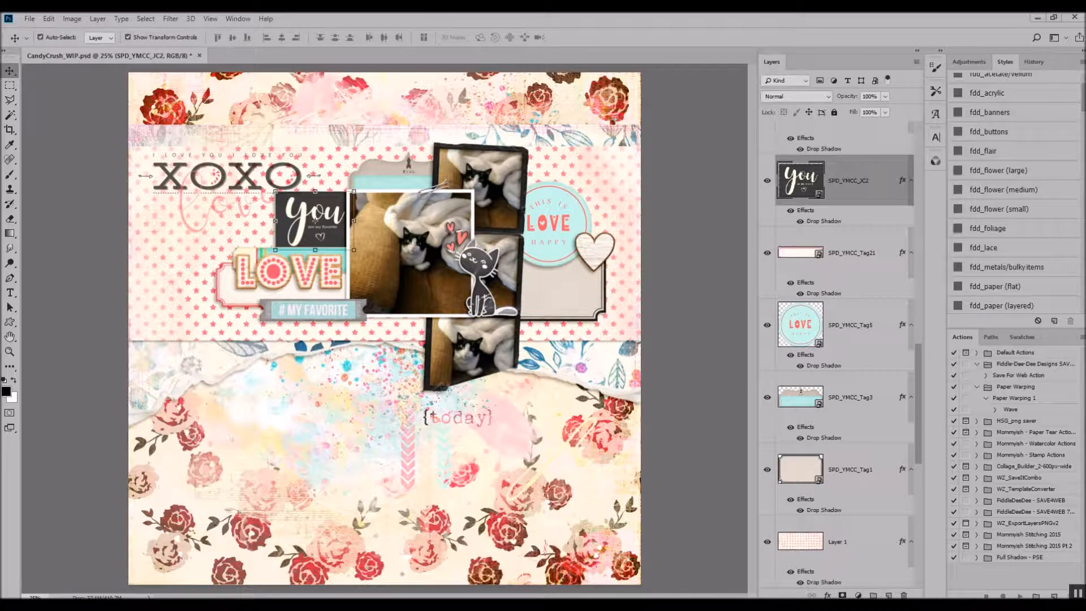
Step: Try the SPD_FCG_wa2 "SWEET" word art beneath the photos, and delete its layer
{"action": "left_click_drag", "start_coordinate": [847, 435], "coordinate": [468, 314]}
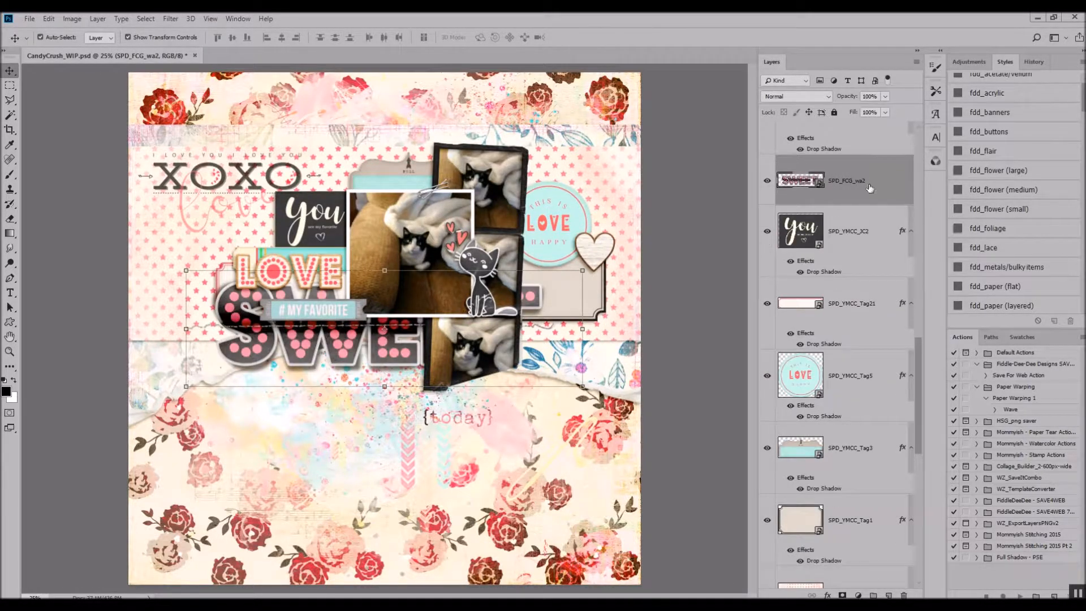
{"action": "right_click", "coordinate": [875, 186]}
{"action": "left_click", "coordinate": [899, 192]}
Step: Scale down the SPD_FCG_Star1 star, place it behind the left end of the LOVE title and apply the fdd_metals/bulkyitems style
{"action": "left_click_drag", "start_coordinate": [552, 291], "coordinate": [438, 283]}
{"action": "left_click_drag", "start_coordinate": [367, 337], "coordinate": [201, 287]}
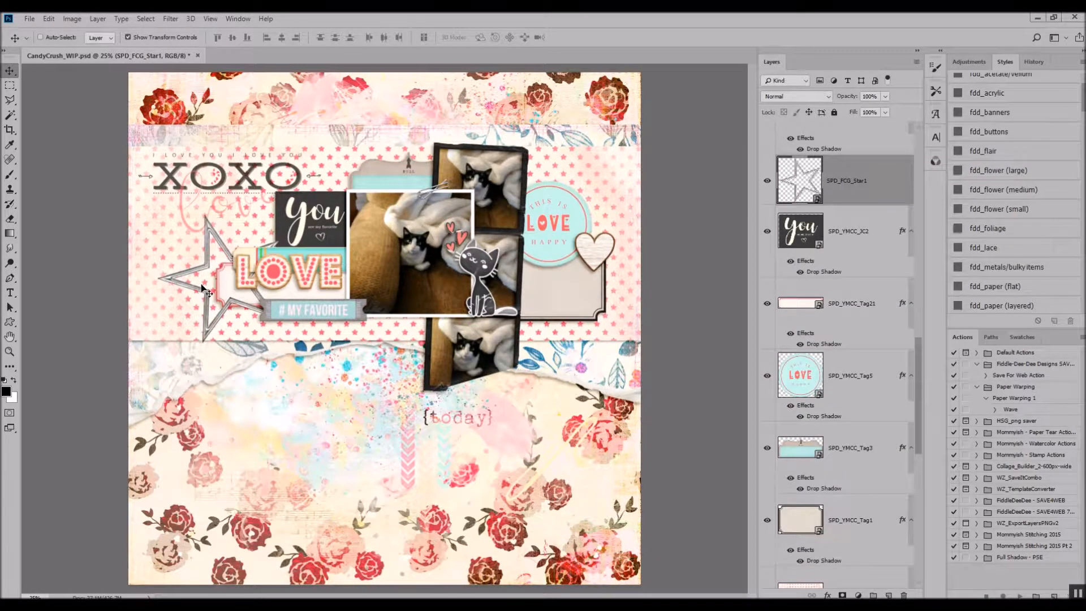
{"action": "left_click", "coordinate": [1022, 264]}
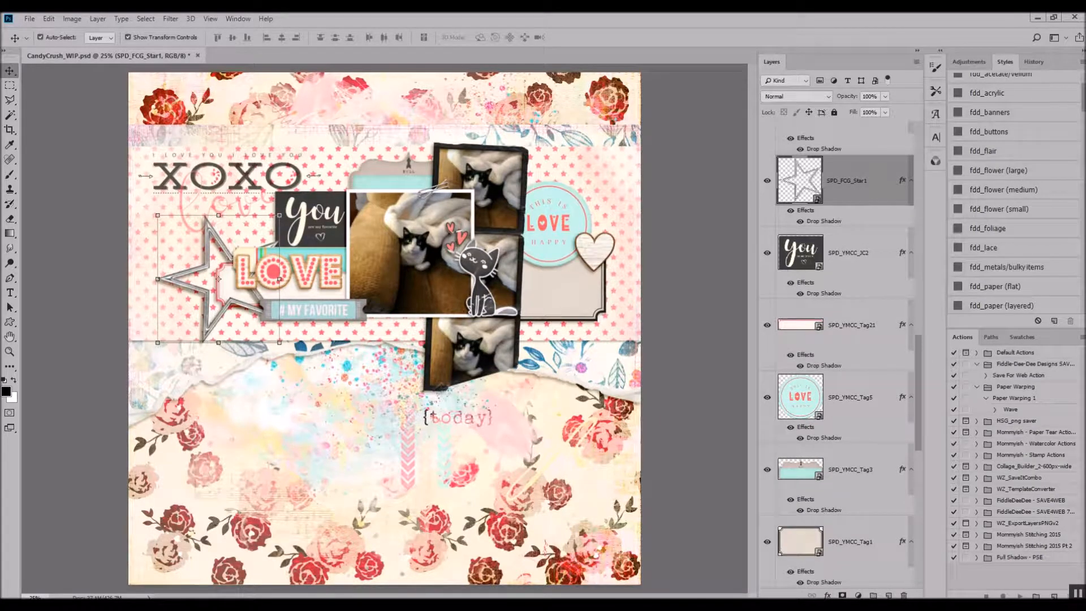
Step: Apply the fdd_flower (large) style to LoriB-YMCC-flower3, shrink it and tuck it under the main photo's lower edge beside the filmstrip
{"action": "left_click_drag", "start_coordinate": [357, 314], "coordinate": [363, 300]}
{"action": "left_click", "coordinate": [1014, 175]}
{"action": "left_click_drag", "start_coordinate": [385, 430], "coordinate": [331, 470]}
{"action": "key", "text": "ctrl+t"}
{"action": "left_click_drag", "start_coordinate": [586, 124], "coordinate": [203, 511]}
{"action": "left_click_drag", "start_coordinate": [157, 544], "coordinate": [436, 288]}
{"action": "left_click_drag", "start_coordinate": [481, 254], "coordinate": [445, 273]}
{"action": "key", "text": "Return"}
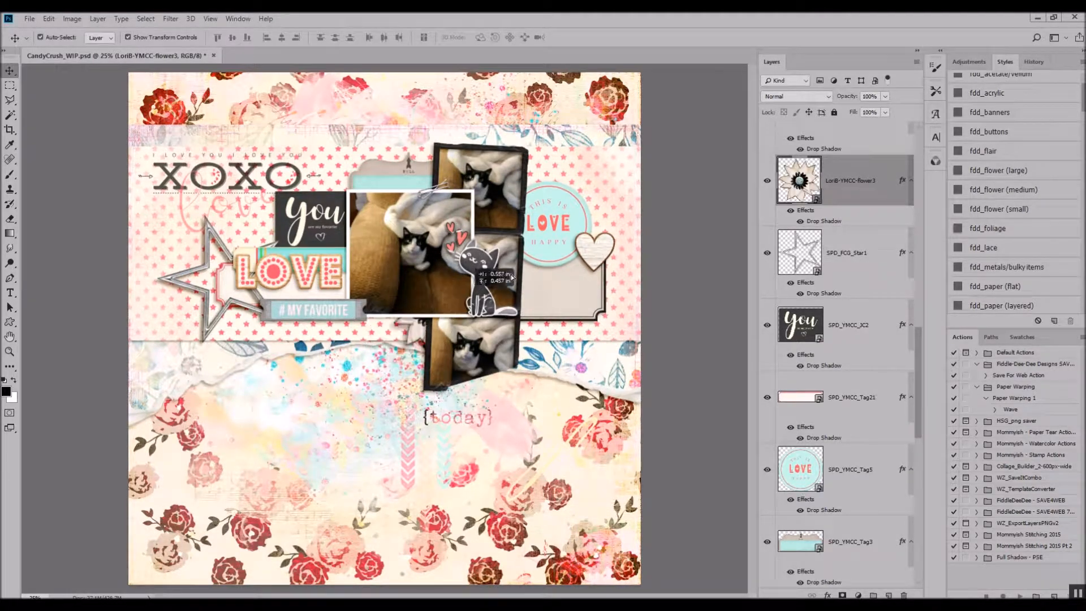
{"action": "left_click_drag", "start_coordinate": [419, 313], "coordinate": [428, 320]}
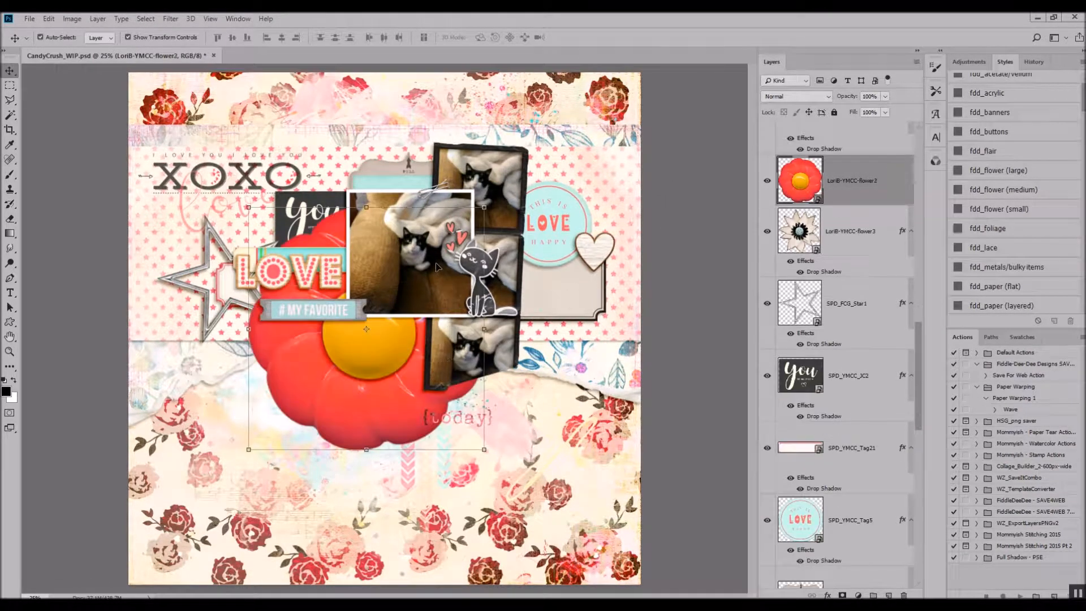
Step: Delete the LoriB-YMCC-flower2 layer, and place SPD_CC_twill_ribbon2 behind the filmstrip near the round tag with the fdd_string/twine style
{"action": "right_click", "coordinate": [854, 181]}
{"action": "left_click", "coordinate": [883, 171]}
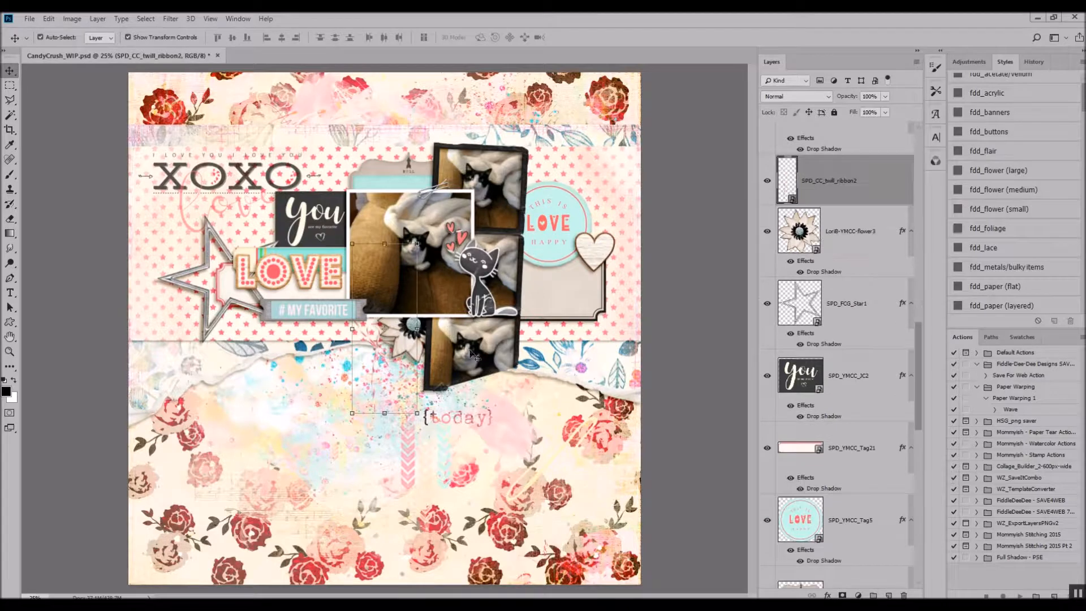
{"action": "scroll", "coordinate": [1033, 221], "scroll_direction": "down", "scroll_amount": 7}
{"action": "left_click", "coordinate": [1007, 214]}
{"action": "left_click_drag", "start_coordinate": [373, 350], "coordinate": [509, 317]}
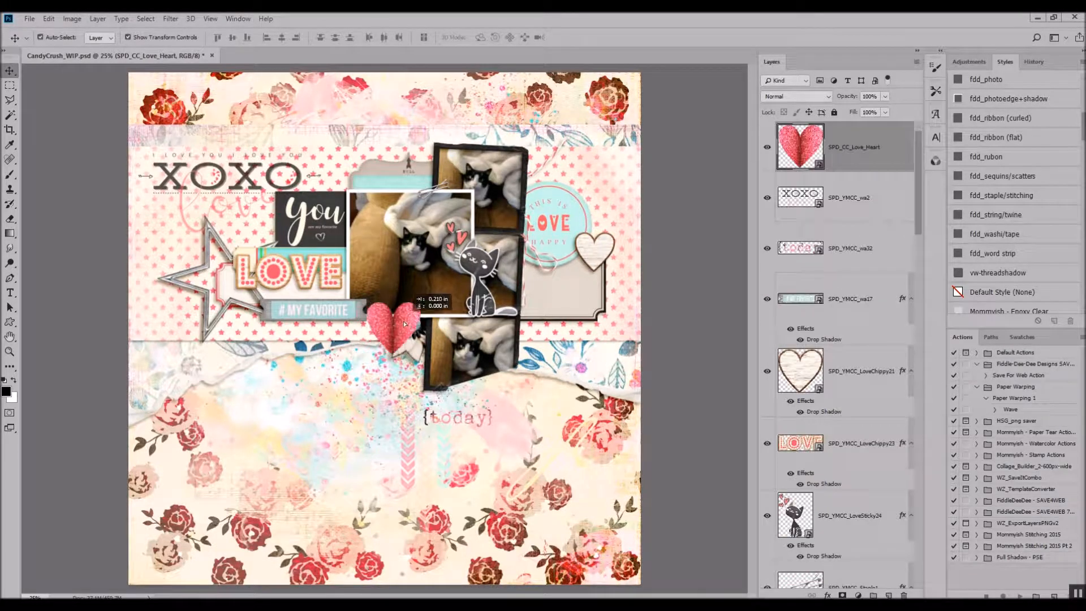
Step: Replace the SPD_YMCC_LoveChippy21 wooden heart beside the round tag with the shadowed SPD_CC_Love_Heart glitter heart
{"action": "left_click_drag", "start_coordinate": [400, 320], "coordinate": [617, 240]}
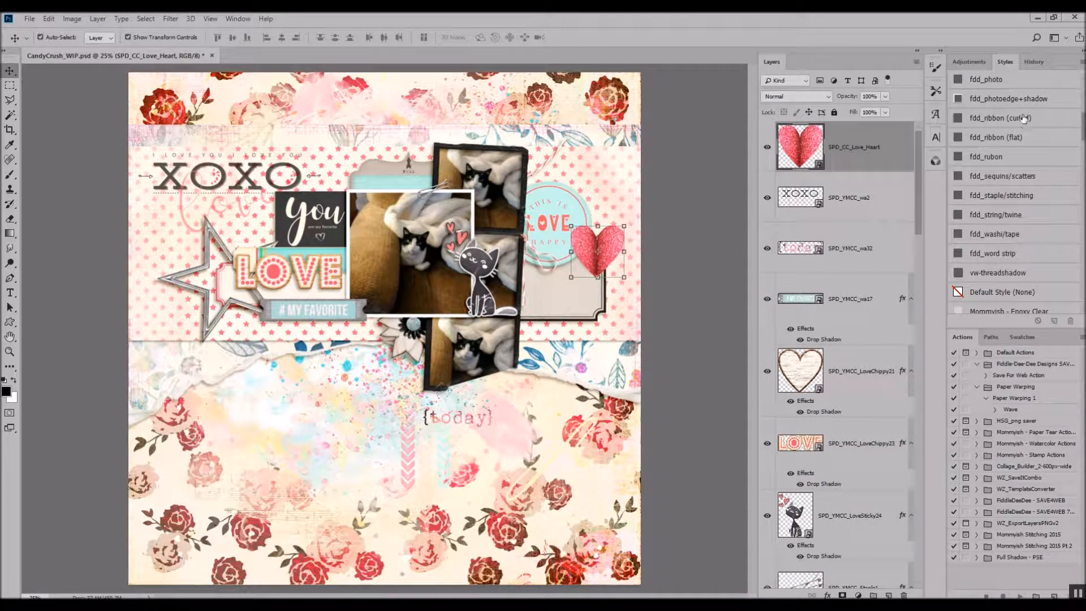
{"action": "left_click", "coordinate": [815, 383]}
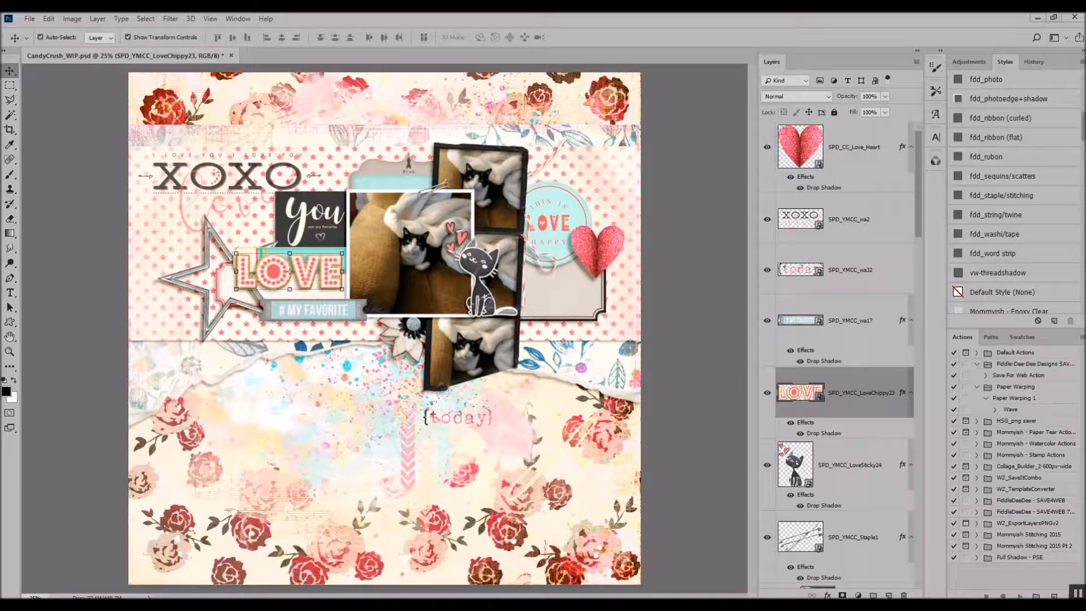
Step: Bring the SPD_YMCC_Arrow2 arrow to the front of all layers and apply the fdd_paper (flat) style
{"action": "left_click_drag", "start_coordinate": [800, 226], "coordinate": [457, 339]}
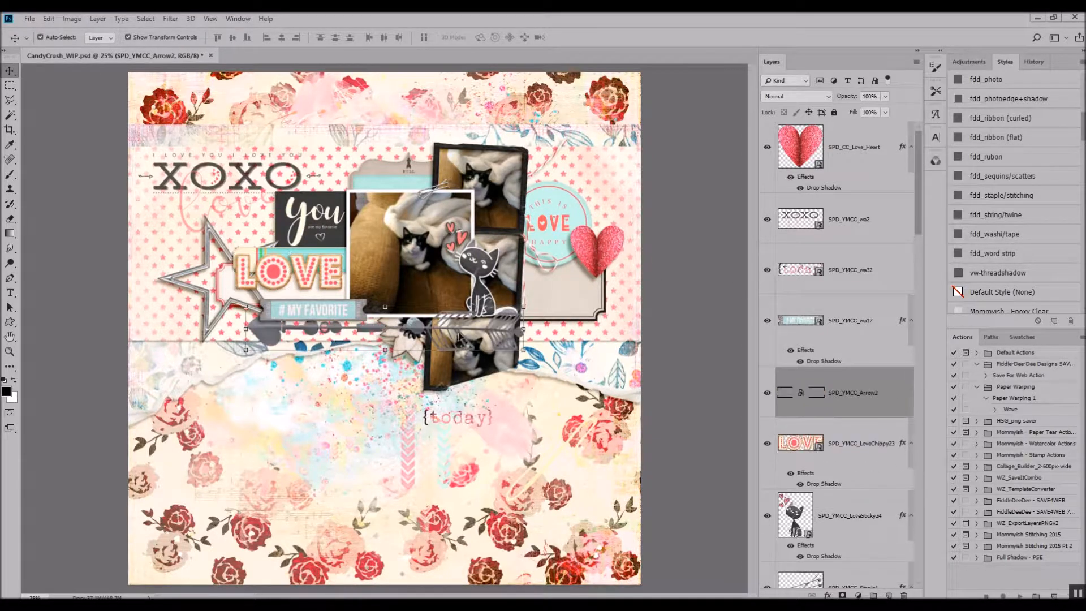
{"action": "key", "text": "ctrl+shift+]"}
{"action": "scroll", "coordinate": [1022, 110], "scroll_direction": "up", "scroll_amount": 1}
{"action": "left_click", "coordinate": [1021, 109]}
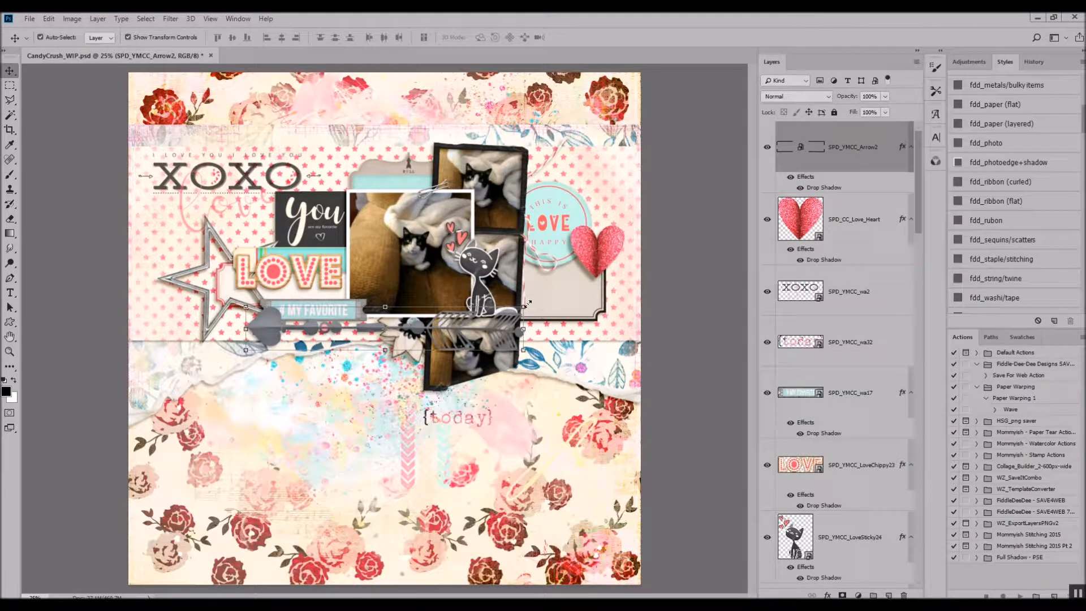
Step: Scale the SPD_YMCC_Arrow2 arrow down, place it between the LOVE title and the # MY FAVORITE banner, and flip it horizontally
{"action": "left_click_drag", "start_coordinate": [523, 306], "coordinate": [417, 289]}
{"action": "left_click", "coordinate": [396, 37]}
{"action": "left_click_drag", "start_coordinate": [258, 336], "coordinate": [225, 292]}
{"action": "left_click", "coordinate": [29, 19]}
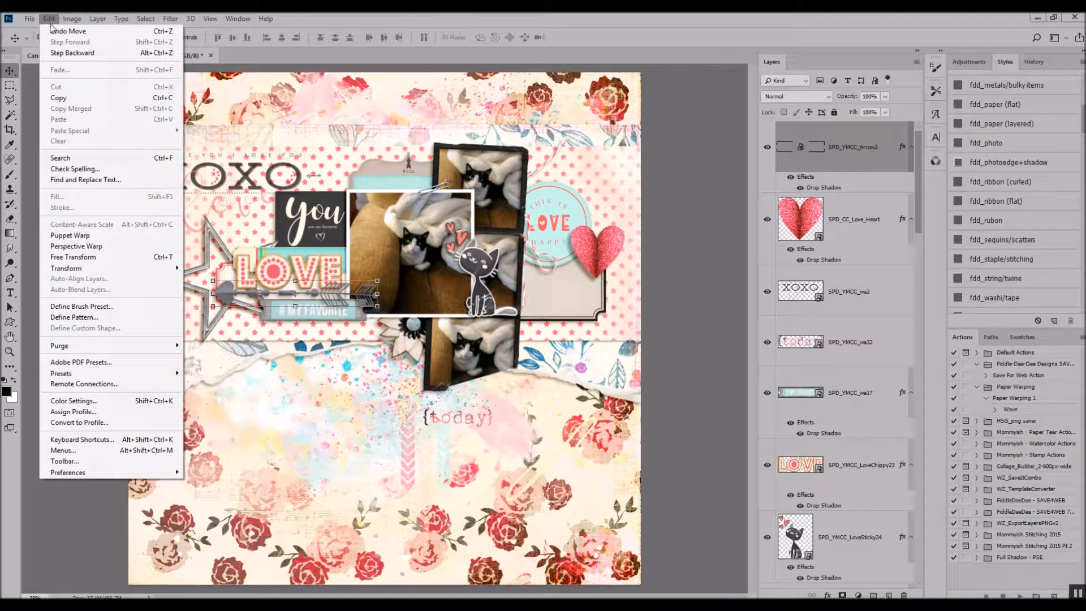
{"action": "mouse_move", "coordinate": [123, 270]}
{"action": "left_click", "coordinate": [214, 394]}
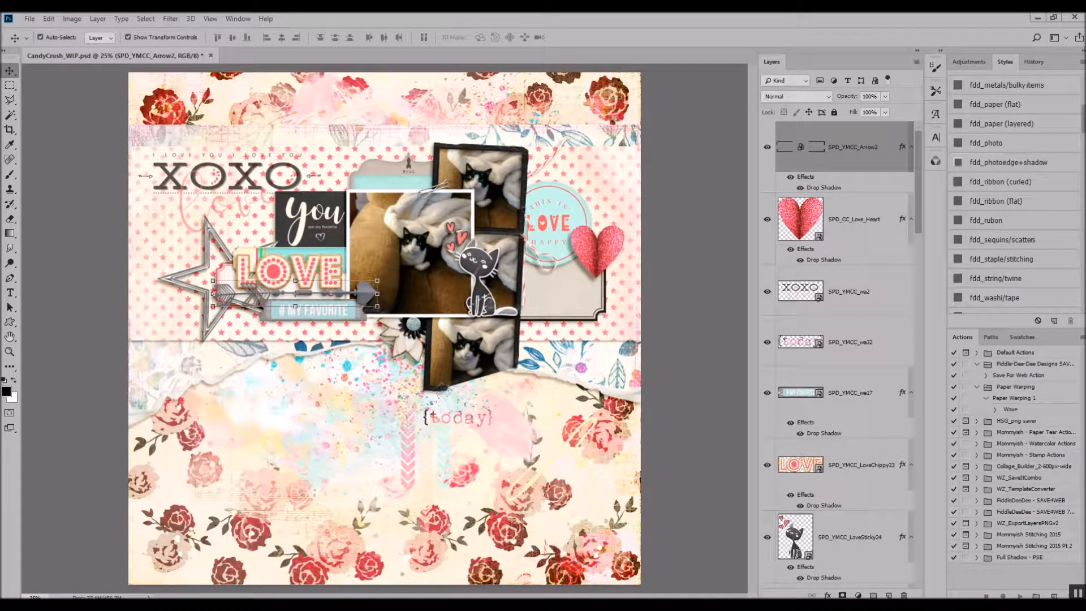
Step: Delete the SPD_YMCC_Arrow11 layer and place the SPD_YMCC_Arrow10 chevron arrow above the XOXO title
{"action": "left_click_drag", "start_coordinate": [512, 266], "coordinate": [439, 286]}
{"action": "right_click", "coordinate": [834, 136]}
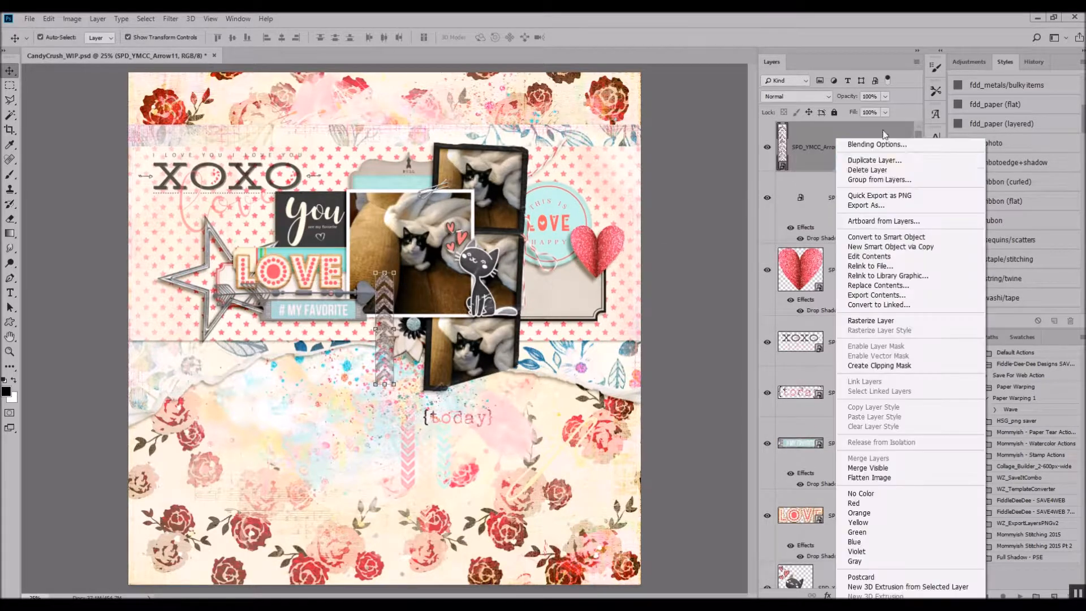
{"action": "left_click", "coordinate": [860, 169]}
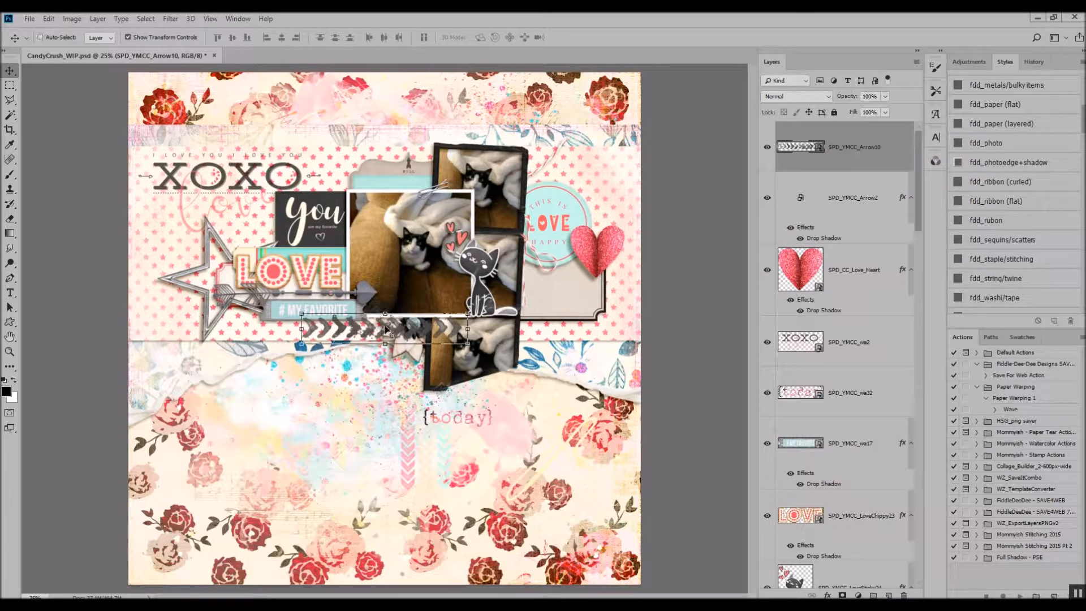
{"action": "left_click_drag", "start_coordinate": [385, 328], "coordinate": [241, 136]}
{"action": "left_click_drag", "start_coordinate": [325, 121], "coordinate": [295, 125]}
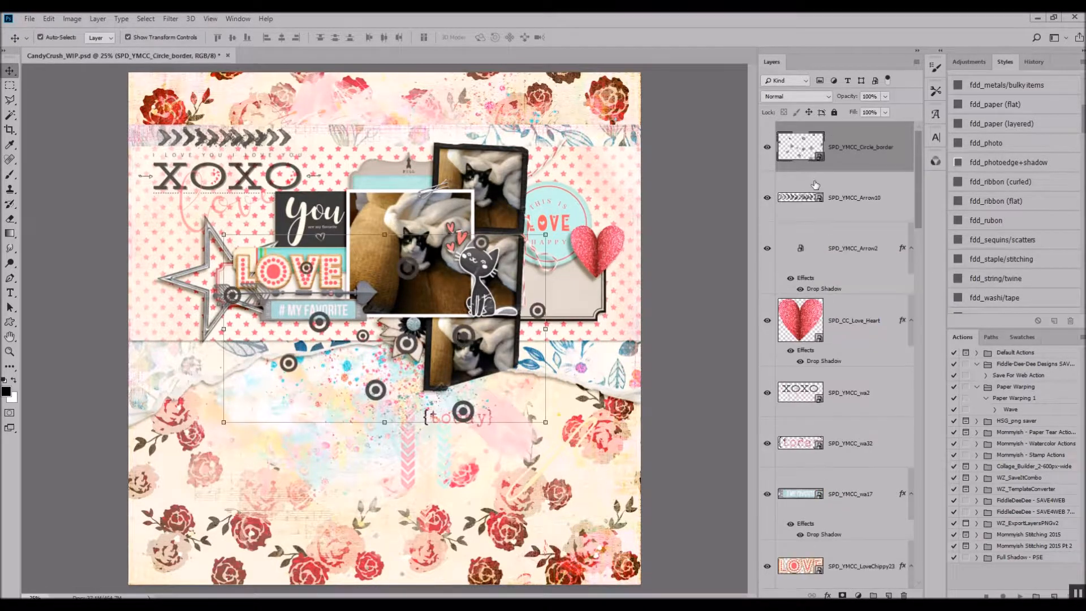
Step: Add SPD_YMCC_Floral1 beneath the torn paper layers with a drop-shadow style and scale it down under the photo cluster
{"action": "left_click_drag", "start_coordinate": [807, 148], "coordinate": [807, 258]}
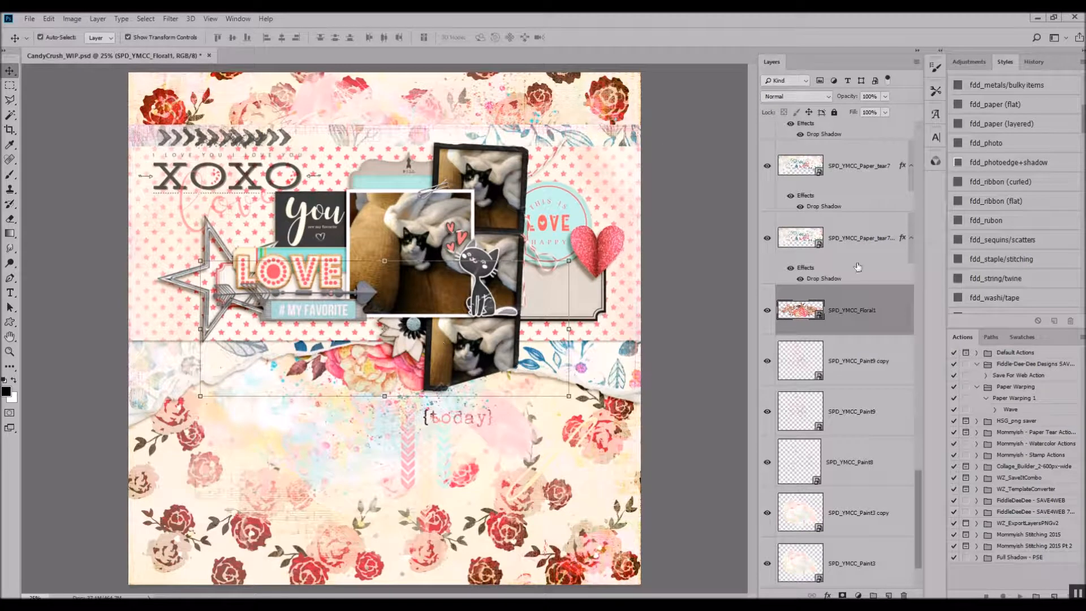
{"action": "left_click", "coordinate": [1028, 162]}
{"action": "left_click_drag", "start_coordinate": [569, 261], "coordinate": [479, 293]}
{"action": "left_click_drag", "start_coordinate": [343, 368], "coordinate": [370, 169]}
{"action": "left_click", "coordinate": [396, 37]}
Step: Duplicate SPD_YMCC_Floral1, move the copy above the polka-dot paper layer, and fit it behind the filmstrip's upper end and round tag
{"action": "left_click_drag", "start_coordinate": [857, 312], "coordinate": [805, 356]}
{"action": "left_click_drag", "start_coordinate": [398, 136], "coordinate": [457, 136]}
{"action": "left_click_drag", "start_coordinate": [861, 368], "coordinate": [849, 279]}
{"action": "left_click_drag", "start_coordinate": [549, 149], "coordinate": [626, 164]}
{"action": "left_click_drag", "start_coordinate": [669, 113], "coordinate": [679, 147]}
{"action": "left_click_drag", "start_coordinate": [595, 179], "coordinate": [570, 184]}
{"action": "left_click_drag", "start_coordinate": [678, 150], "coordinate": [675, 130]}
{"action": "left_click_drag", "start_coordinate": [560, 169], "coordinate": [374, 221]}
{"action": "left_click_drag", "start_coordinate": [474, 184], "coordinate": [457, 143]}
{"action": "left_click_drag", "start_coordinate": [331, 187], "coordinate": [457, 132]}
{"action": "left_click", "coordinate": [394, 38]}
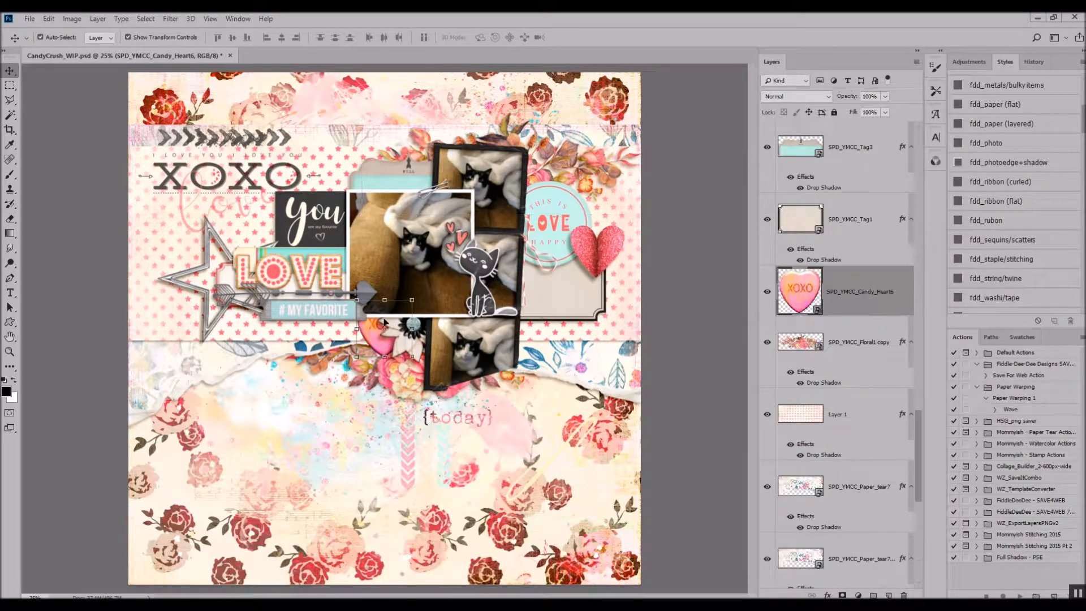
Step: Bring the SPD_YMCC_Candy_Heart6 heart to the front, add a drop-shadow style, and scale it down beside the star's lower left
{"action": "key", "text": "ctrl+shift+]"}
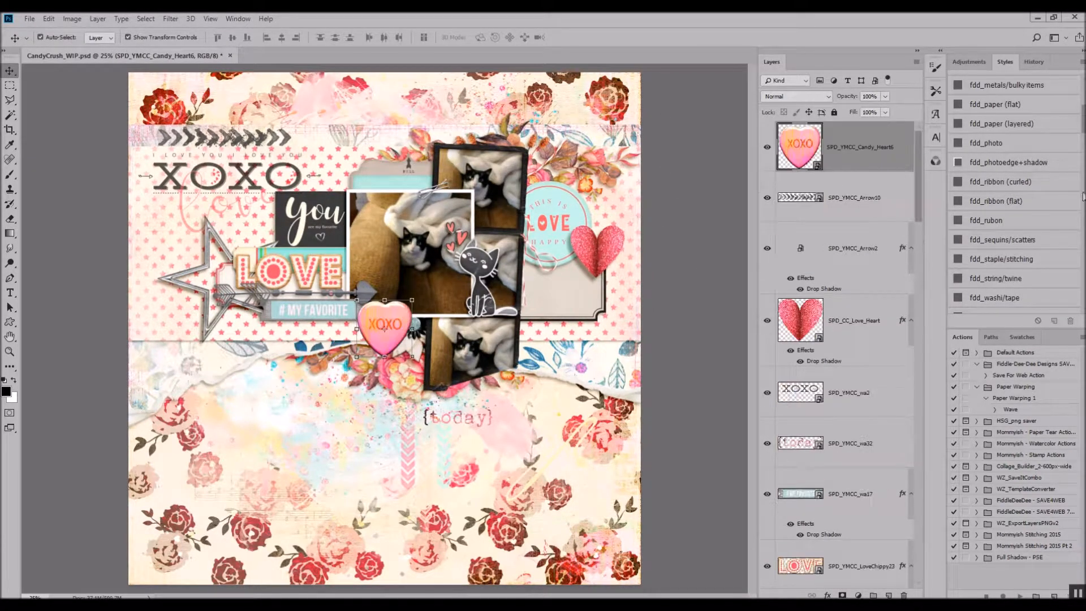
{"action": "left_click", "coordinate": [1010, 202]}
{"action": "left_click_drag", "start_coordinate": [384, 328], "coordinate": [198, 295]}
{"action": "key", "text": "Return"}
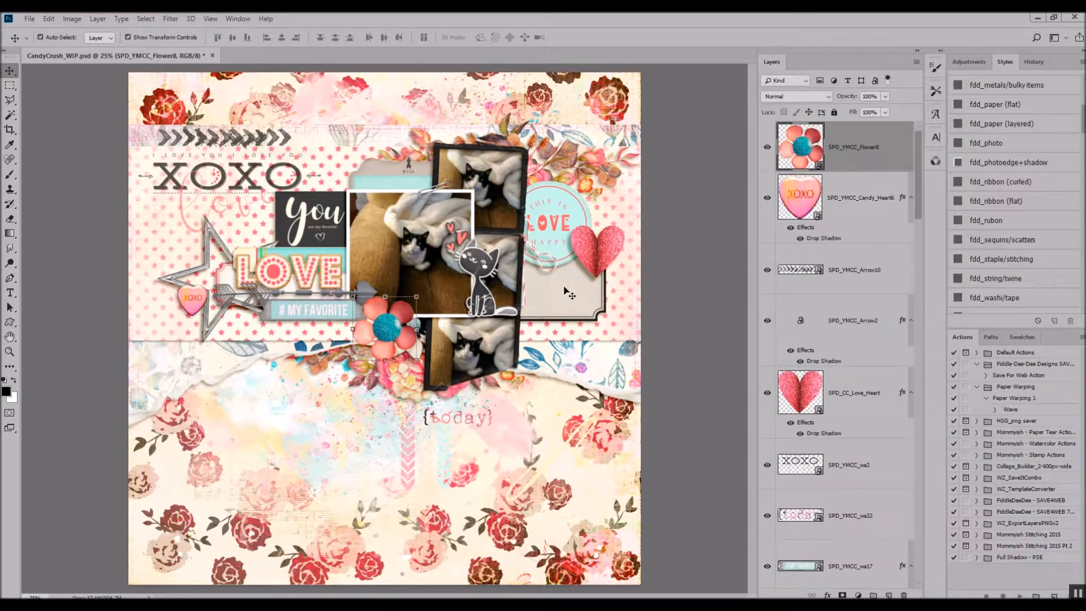
Step: Apply the fdd_flower (medium) style to SPD_YMCC_Flower8, scale it down and place it above the glitter heart
{"action": "scroll", "coordinate": [1040, 129], "scroll_direction": "up", "scroll_amount": 3}
{"action": "left_click", "coordinate": [1028, 98]}
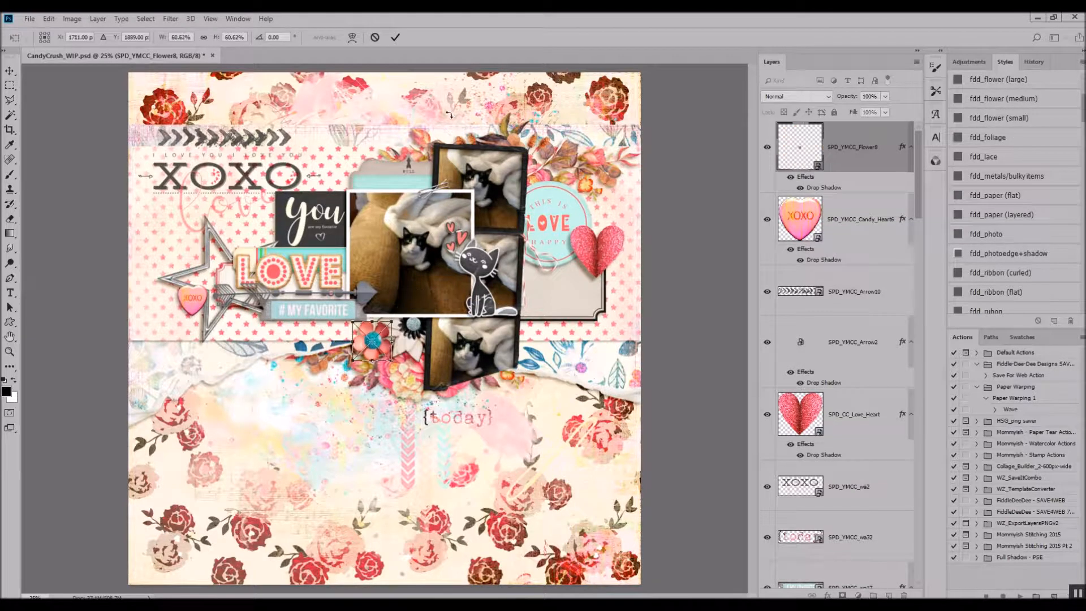
{"action": "left_click_drag", "start_coordinate": [401, 322], "coordinate": [608, 191]}
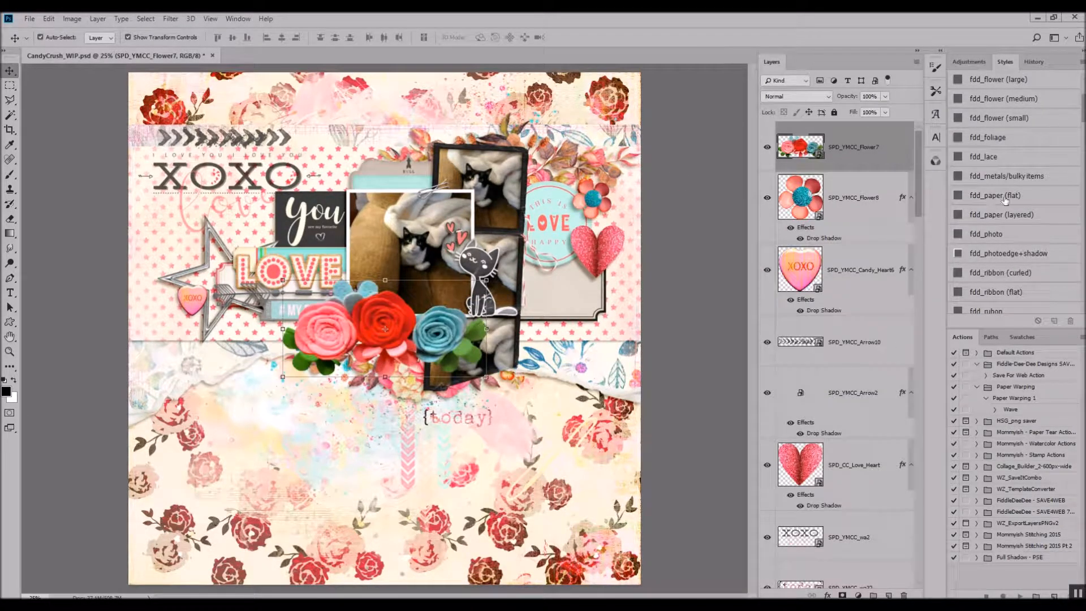
Step: Apply the fdd_flower (large) style to the SPD_YMCC_Flower7 rose trio and scale it down at the main photo's lower-left corner
{"action": "left_click", "coordinate": [985, 84]}
{"action": "left_click_drag", "start_coordinate": [486, 280], "coordinate": [385, 325]}
{"action": "left_click", "coordinate": [396, 38]}
Step: Place SPD_YMCC_Flower9 at the glitter heart's upper left with the fdd_flower (small) style, and shrink SPD_YMCC_Flower8 beside it
{"action": "left_click", "coordinate": [270, 315]}
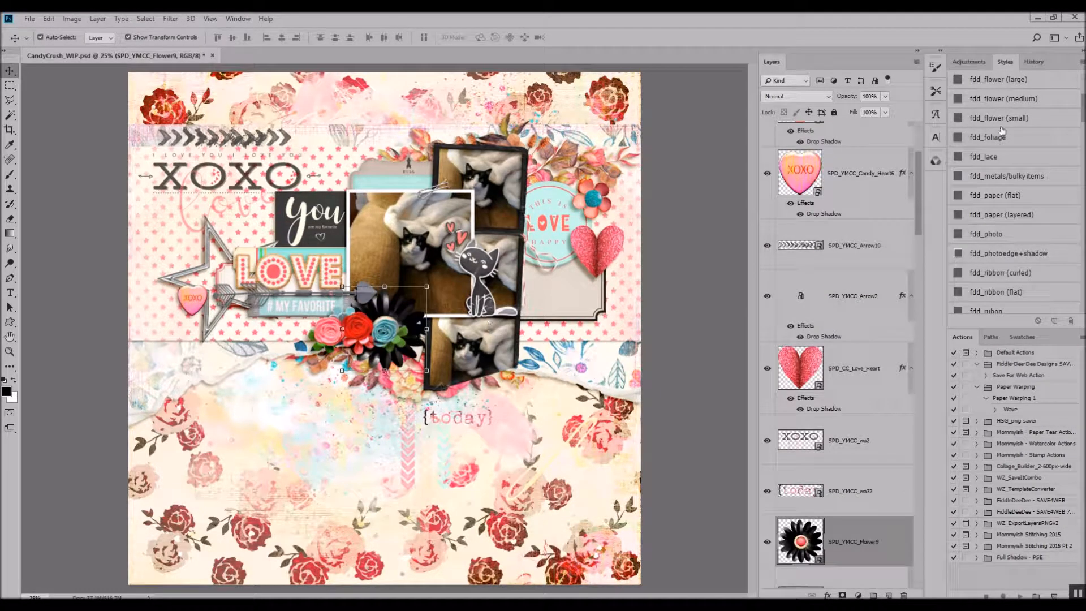
{"action": "left_click", "coordinate": [986, 120]}
{"action": "left_click_drag", "start_coordinate": [429, 283], "coordinate": [594, 215]}
{"action": "left_click", "coordinate": [396, 37]}
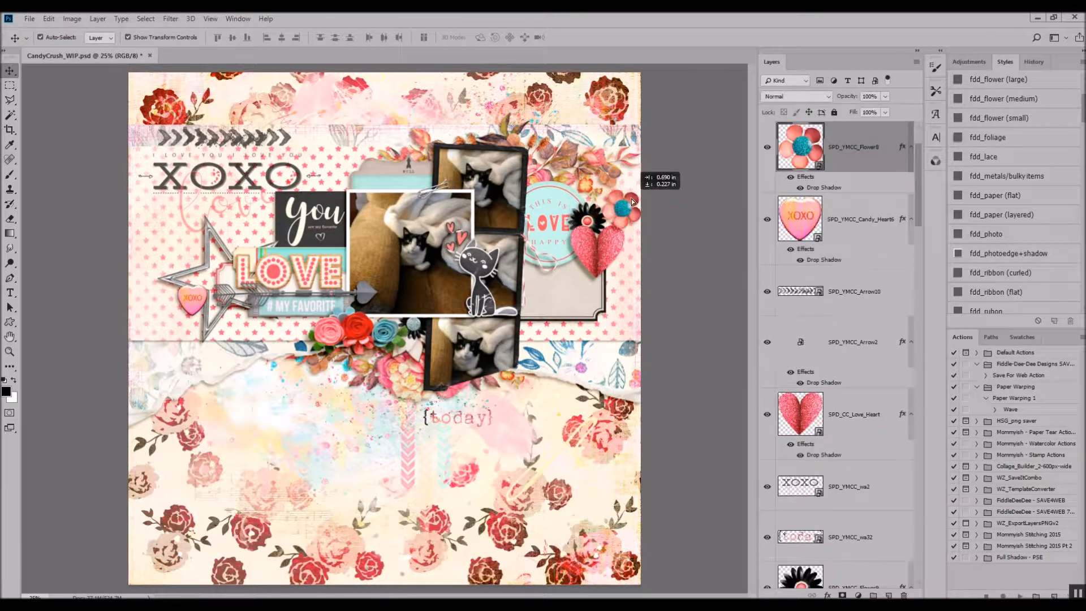
{"action": "left_click", "coordinate": [396, 37]}
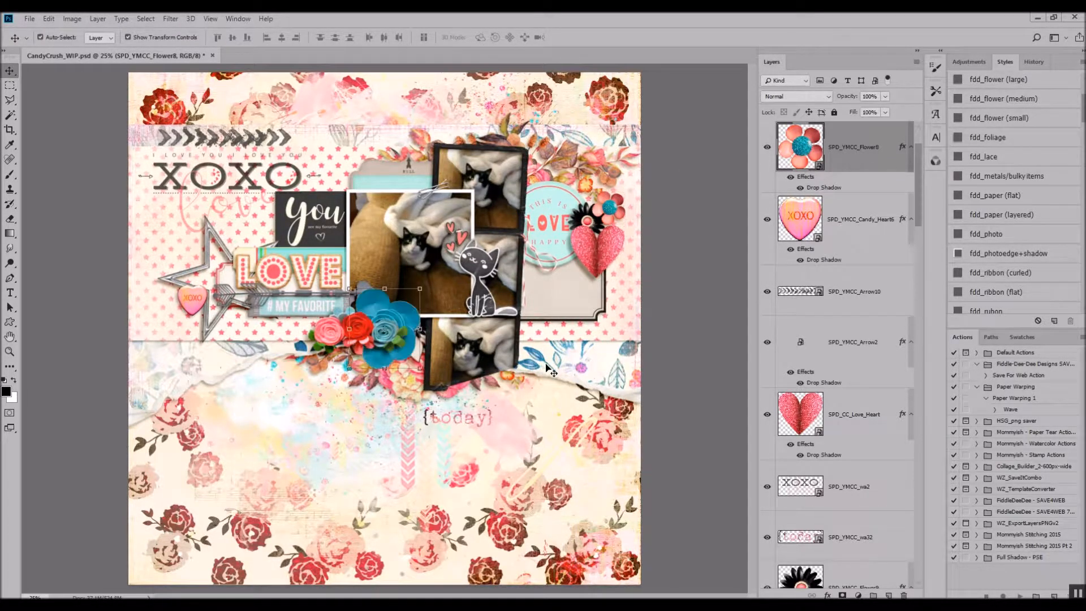
Step: Apply the fdd_flower (medium) style to SPD_YMCC_Flower3, scale it onto the star's left point, and tuck the candy heart behind it
{"action": "left_click", "coordinate": [1017, 101]}
{"action": "left_click_drag", "start_coordinate": [419, 290], "coordinate": [171, 247]}
{"action": "left_click", "coordinate": [398, 37]}
{"action": "left_click", "coordinate": [668, 232]}
{"action": "left_click", "coordinate": [200, 289]}
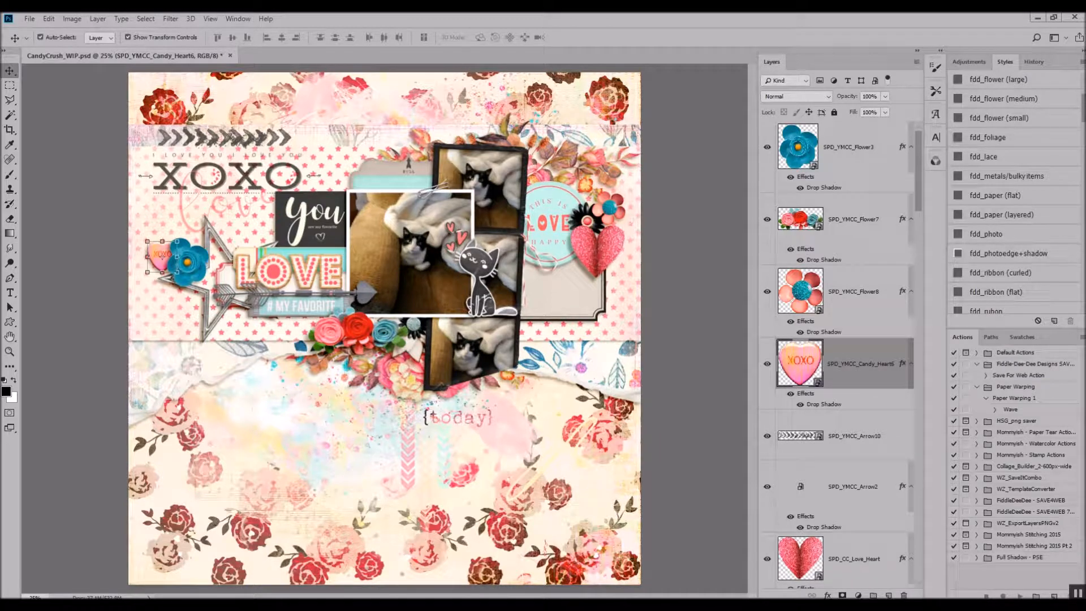
Step: Add the orange SPD_YMCC_Ribbon1 bow above SPD_YMCC_Floral1, below the torn paper, with the fdd_ribbon (curled) style
{"action": "left_click", "coordinate": [411, 370]}
{"action": "left_click_drag", "start_coordinate": [399, 423], "coordinate": [304, 395]}
{"action": "scroll", "coordinate": [1001, 212], "scroll_direction": "down", "scroll_amount": 1}
{"action": "left_click", "coordinate": [1014, 254]}
Step: Move SPD_YMCC_Ribbon3 behind the star with the fdd_string/twine style, and place a copy behind the glitter heart
{"action": "left_click_drag", "start_coordinate": [368, 385], "coordinate": [296, 376]}
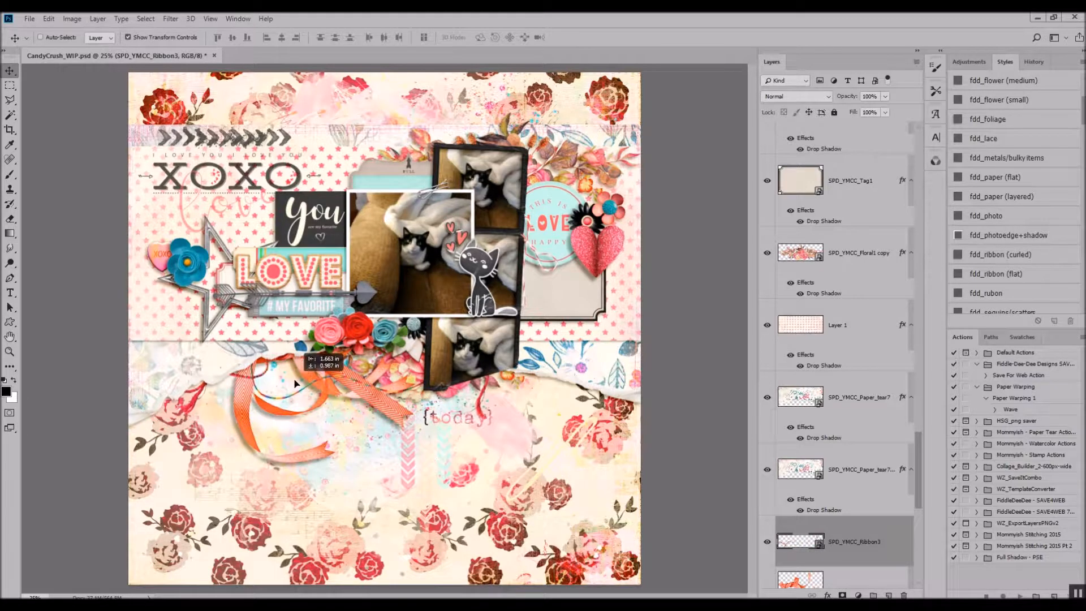
{"action": "left_click_drag", "start_coordinate": [798, 537], "coordinate": [794, 219]}
{"action": "left_click_drag", "start_coordinate": [311, 378], "coordinate": [313, 298]}
{"action": "scroll", "coordinate": [1038, 255], "scroll_direction": "down", "scroll_amount": 1}
{"action": "scroll", "coordinate": [1038, 255], "scroll_direction": "down", "scroll_amount": 1}
{"action": "left_click", "coordinate": [1017, 253]}
{"action": "left_click_drag", "start_coordinate": [197, 324], "coordinate": [332, 277]}
Step: Transform the orange SPD_YMCC_Ribbon1 bow and fit it under the flower cluster and the filmstrip's lower end
{"action": "left_click", "coordinate": [367, 390]}
{"action": "left_click_drag", "start_coordinate": [415, 298], "coordinate": [382, 322]}
{"action": "left_click_drag", "start_coordinate": [391, 319], "coordinate": [410, 352]}
{"action": "left_click_drag", "start_coordinate": [325, 366], "coordinate": [442, 330]}
{"action": "left_click", "coordinate": [391, 40]}
Step: Place SPD_YMCC_Reel above the polka-dot paper layer, behind the teal tag over the main photo, with a drop-shadow style
{"action": "left_click", "coordinate": [328, 175]}
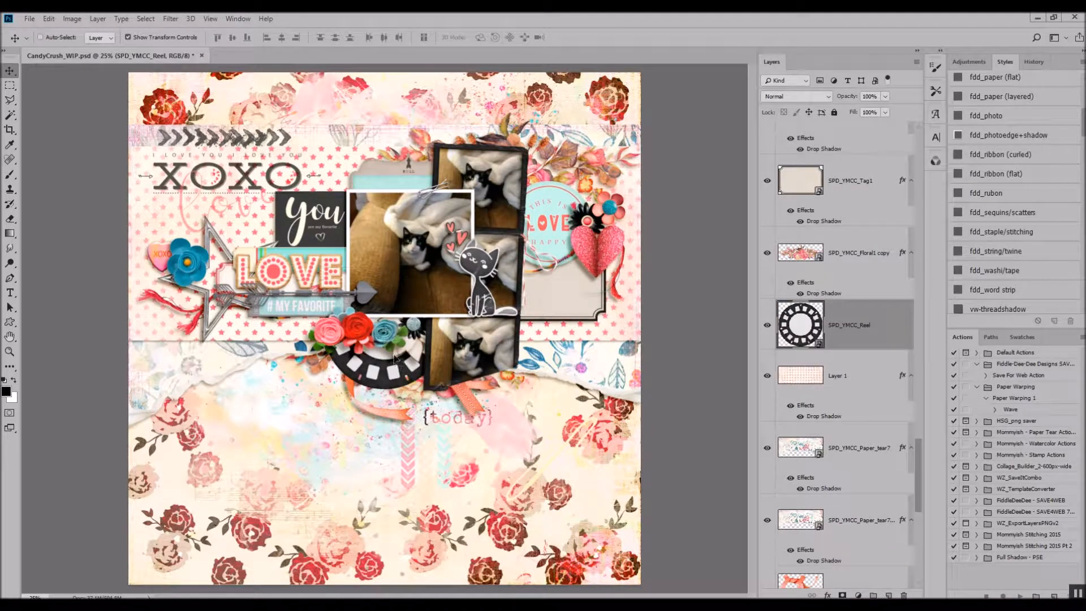
{"action": "left_click_drag", "start_coordinate": [389, 356], "coordinate": [371, 229]}
{"action": "left_click", "coordinate": [1017, 154]}
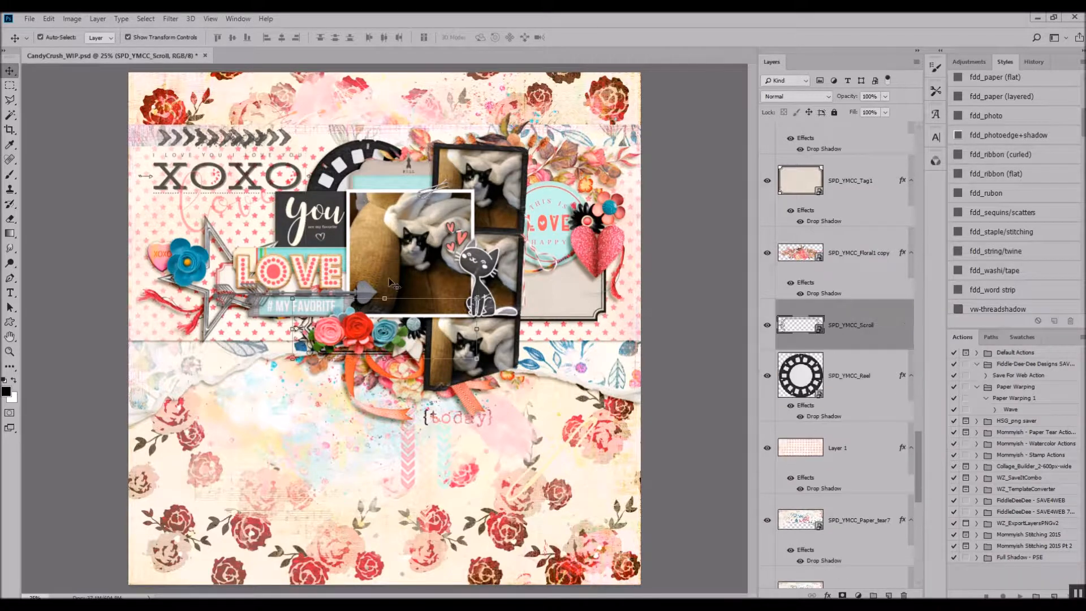
Step: Move the SPD_YMCC_Scroll frame below SPD_YMCC_Floral1 in the layer order and fit it around the {today} word art
{"action": "left_click_drag", "start_coordinate": [452, 340], "coordinate": [444, 140]}
{"action": "left_click_drag", "start_coordinate": [854, 325], "coordinate": [854, 385]}
{"action": "left_click_drag", "start_coordinate": [399, 121], "coordinate": [317, 352]}
{"action": "left_click_drag", "start_coordinate": [458, 391], "coordinate": [445, 398]}
{"action": "left_click_drag", "start_coordinate": [524, 385], "coordinate": [518, 391]}
{"action": "left_click", "coordinate": [396, 38]}
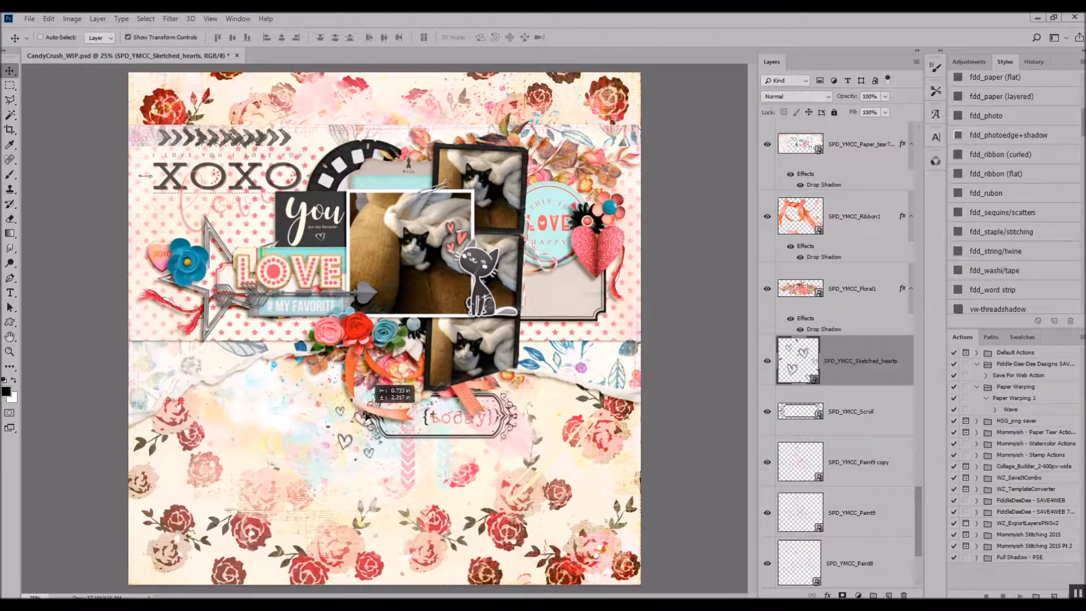
Step: Place SPD_YMCC_Sketched_hearts to the right of the {today} frame and undo the accidental background paper move
{"action": "mouse_move", "coordinate": [366, 416]}
{"action": "left_mouse_down"}
{"action": "mouse_move", "coordinate": [469, 432]}
{"action": "mouse_move", "coordinate": [558, 385]}
{"action": "mouse_move", "coordinate": [543, 385]}
{"action": "left_mouse_up"}
{"action": "left_click", "coordinate": [49, 18]}
{"action": "left_click", "coordinate": [62, 31]}
{"action": "left_click", "coordinate": [49, 19]}
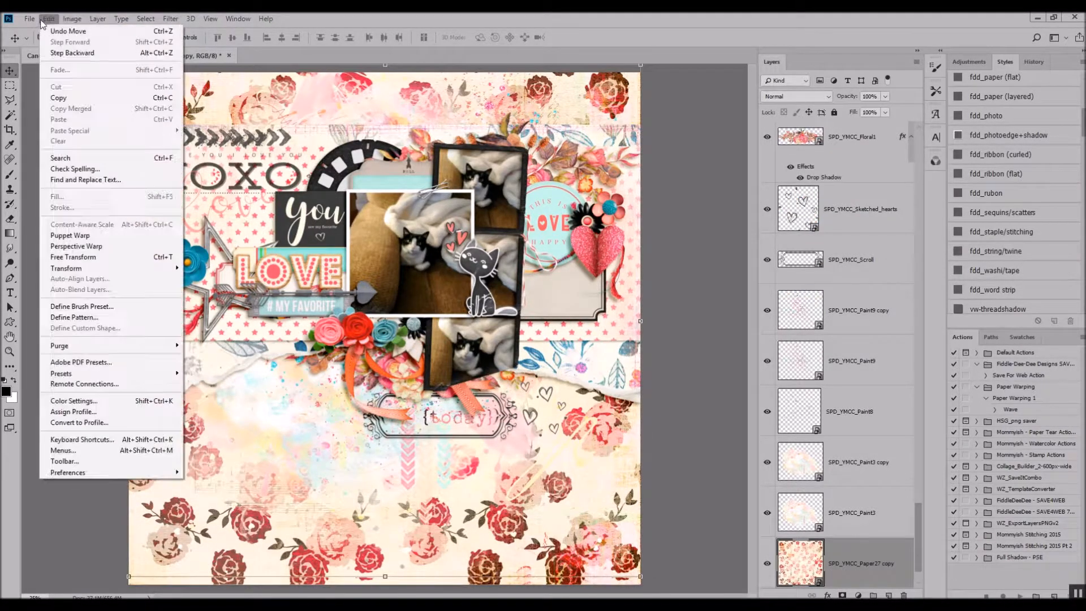
{"action": "left_click", "coordinate": [62, 31]}
Step: Duplicate SPD_YMCC_Sketched_hearts, place the copy above the reel beside the chevron arrow, and move it above the polka-dot paper layer
{"action": "key", "text": "ctrl+j"}
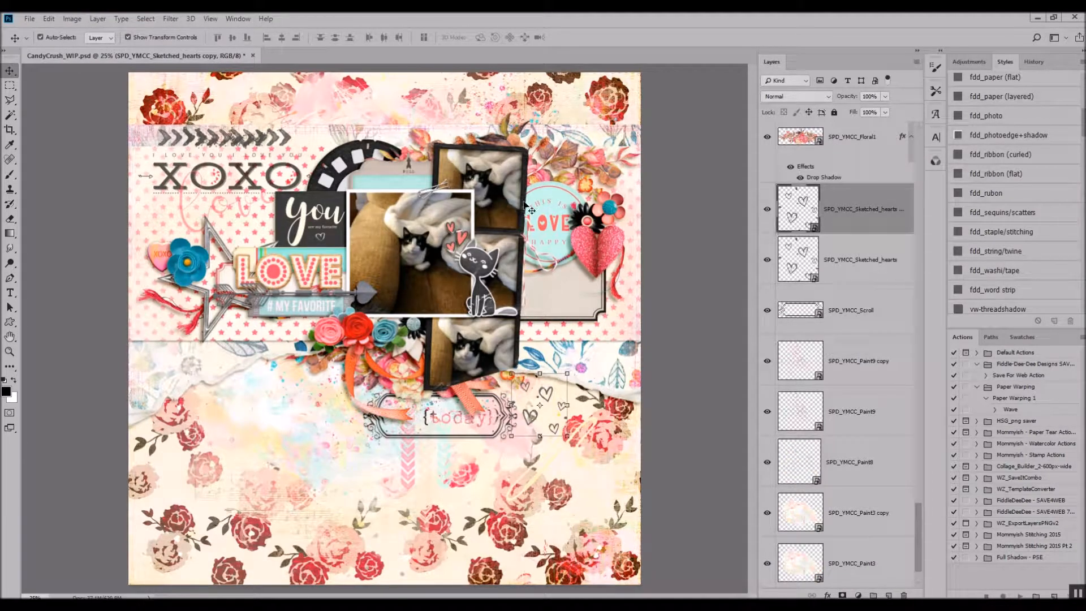
{"action": "mouse_move", "coordinate": [557, 391]}
{"action": "left_mouse_down"}
{"action": "mouse_move", "coordinate": [362, 102]}
{"action": "mouse_move", "coordinate": [337, 98]}
{"action": "left_mouse_up"}
{"action": "mouse_move", "coordinate": [849, 209]}
{"action": "left_mouse_down"}
{"action": "mouse_move", "coordinate": [832, 146]}
{"action": "mouse_move", "coordinate": [826, 269]}
{"action": "left_mouse_up"}
{"action": "left_click_drag", "start_coordinate": [323, 111], "coordinate": [324, 116]}
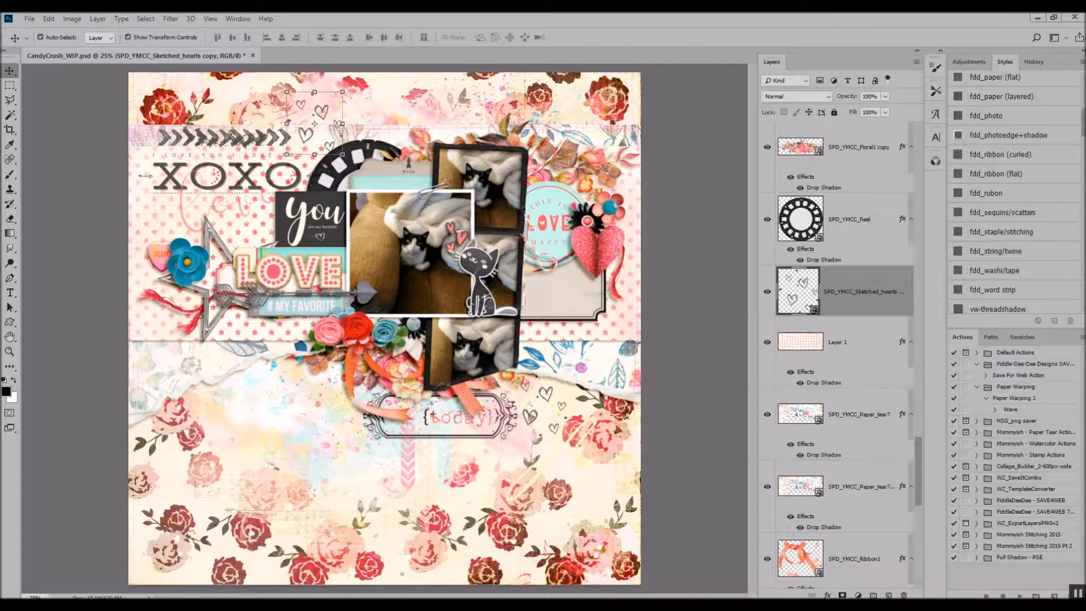
Step: Add the SPD_YMCC_StickyDot4, SPD_YMCC_StickyDot7 and SPD_YMCC_StickyDot8 dots at the front of all layers
{"action": "left_click_drag", "start_coordinate": [918, 270], "coordinate": [603, 266]}
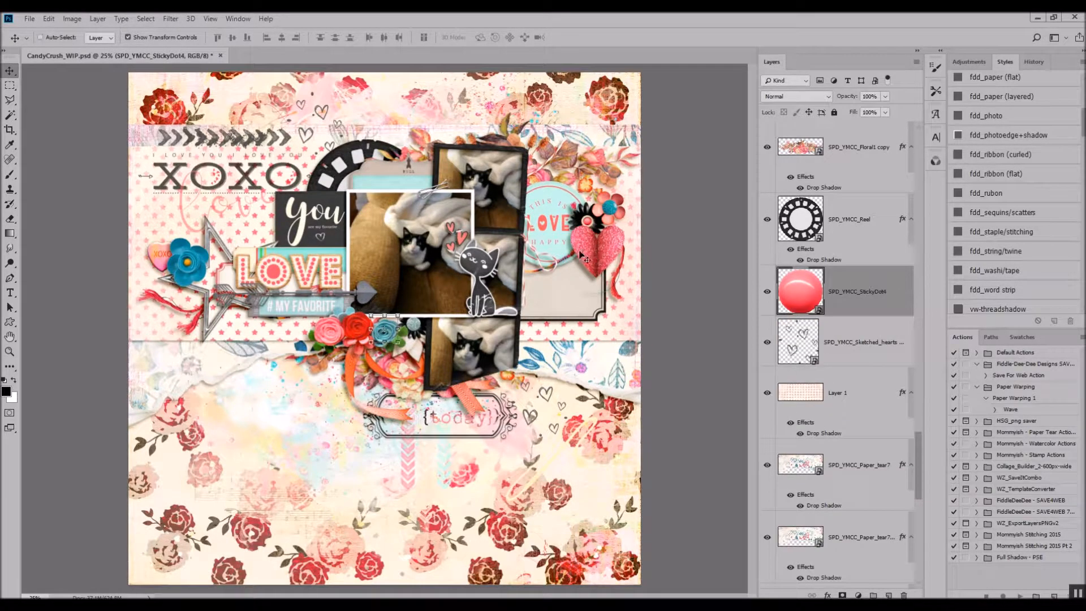
{"action": "key", "text": "ctrl+shift+]"}
{"action": "left_click_drag", "start_coordinate": [1085, 327], "coordinate": [585, 327]}
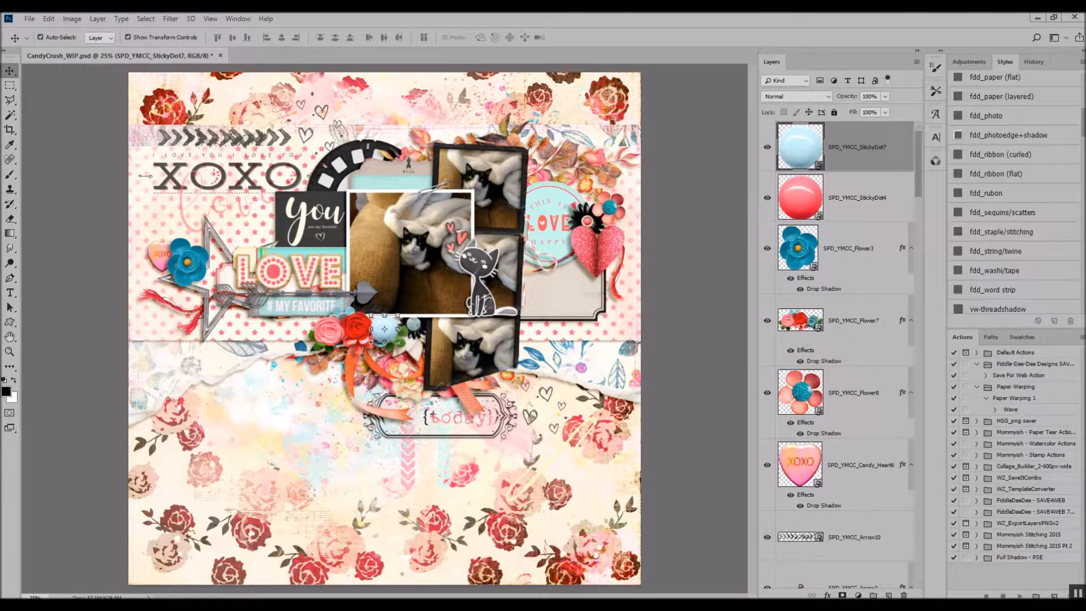
{"action": "left_click_drag", "start_coordinate": [1085, 311], "coordinate": [633, 311]}
Step: Scale the three sticky dots down together and apply the fdd_acrylic style to them
{"action": "left_click", "coordinate": [854, 248], "text": "shift"}
{"action": "left_click_drag", "start_coordinate": [398, 315], "coordinate": [389, 324]}
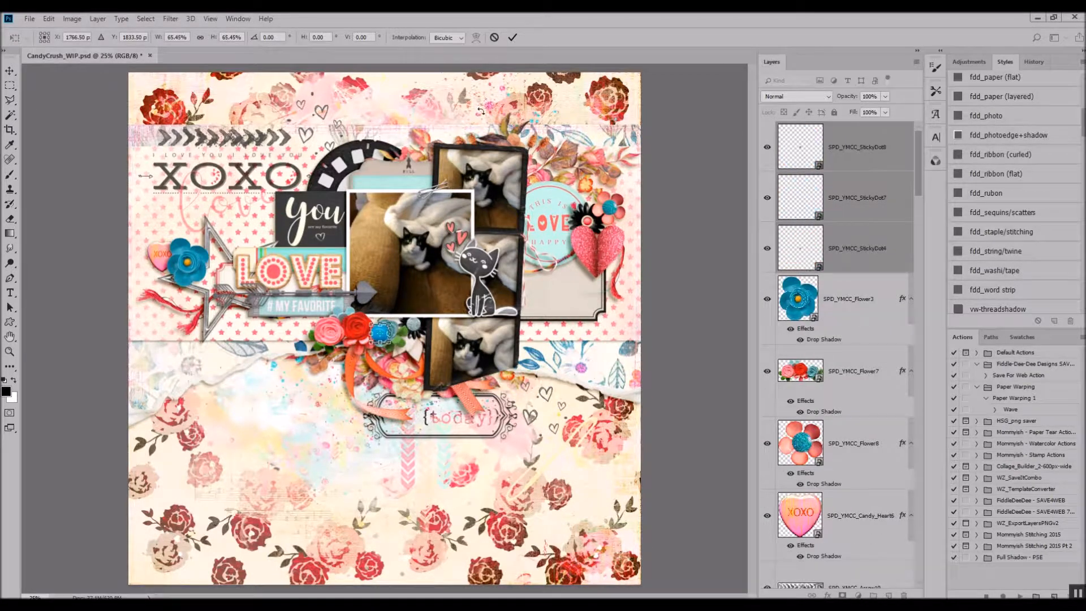
{"action": "key", "text": "Return"}
{"action": "scroll", "coordinate": [1010, 99], "scroll_direction": "up", "scroll_amount": 5}
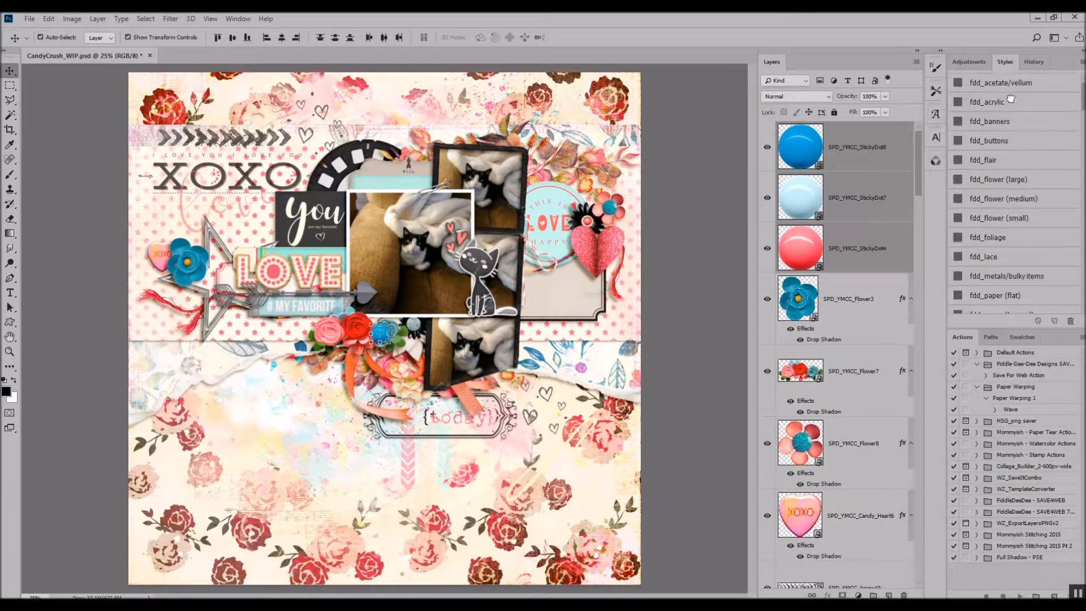
{"action": "left_click", "coordinate": [1011, 99]}
Step: Place the blue dot beside the glitter heart's ribbon, and the pale blue and coral dots by the ribbon below the star
{"action": "left_click_drag", "start_coordinate": [380, 334], "coordinate": [601, 287]}
{"action": "scroll", "coordinate": [1016, 238], "scroll_direction": "down", "scroll_amount": 5}
{"action": "scroll", "coordinate": [1016, 238], "scroll_direction": "down", "scroll_amount": 5}
{"action": "left_click_drag", "start_coordinate": [602, 287], "coordinate": [628, 276]}
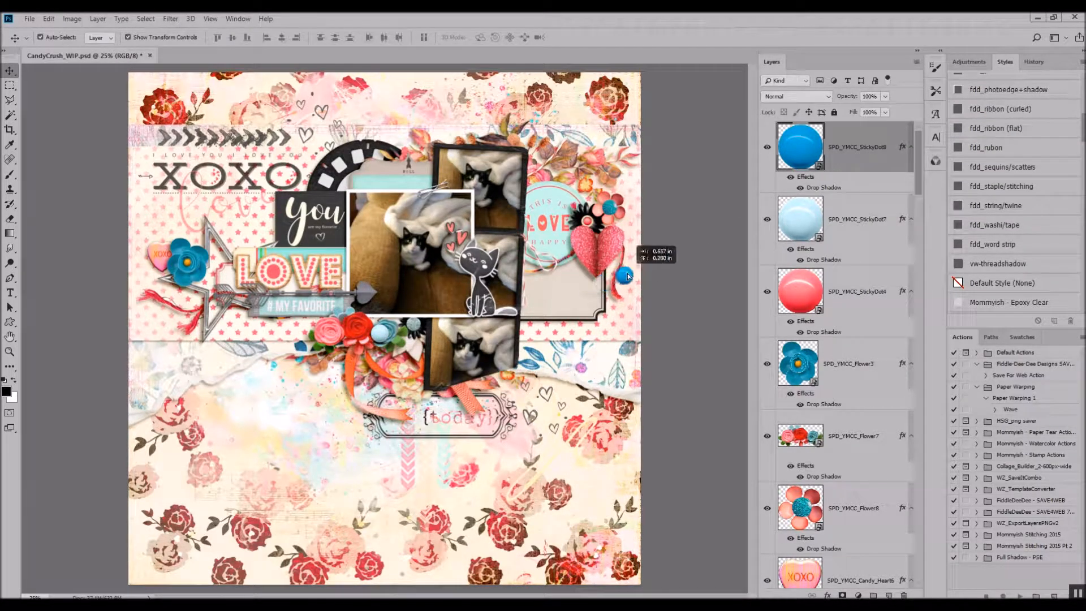
{"action": "left_click_drag", "start_coordinate": [380, 332], "coordinate": [177, 306]}
{"action": "left_click_drag", "start_coordinate": [290, 275], "coordinate": [166, 317]}
Step: Scale the sticky dots down further and reposition the blue one beside the glitter heart's ribbon
{"action": "left_click", "coordinate": [864, 147], "text": "shift"}
{"action": "left_click_drag", "start_coordinate": [635, 270], "coordinate": [497, 286]}
{"action": "key", "text": "Return"}
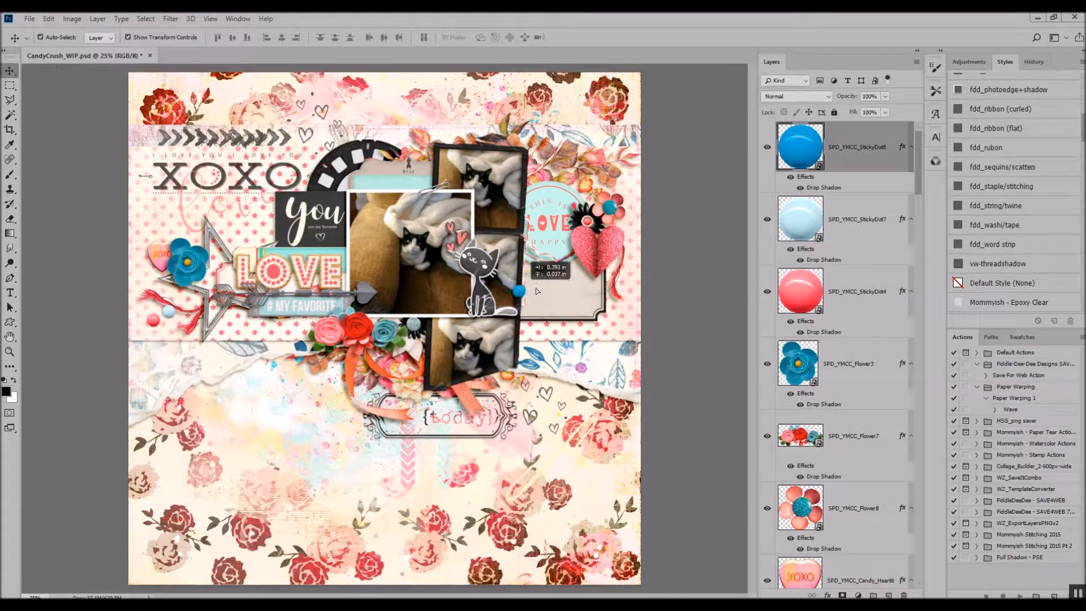
{"action": "left_click_drag", "start_coordinate": [622, 275], "coordinate": [631, 282]}
Step: Add SPD_YMCC_String1 below SPD_YMCC_Ribbon3, apply the fdd_string/twine style, and tuck it behind the rose trio's left side
{"action": "left_click_drag", "start_coordinate": [1013, 295], "coordinate": [512, 317]}
{"action": "left_click_drag", "start_coordinate": [859, 161], "coordinate": [874, 509]}
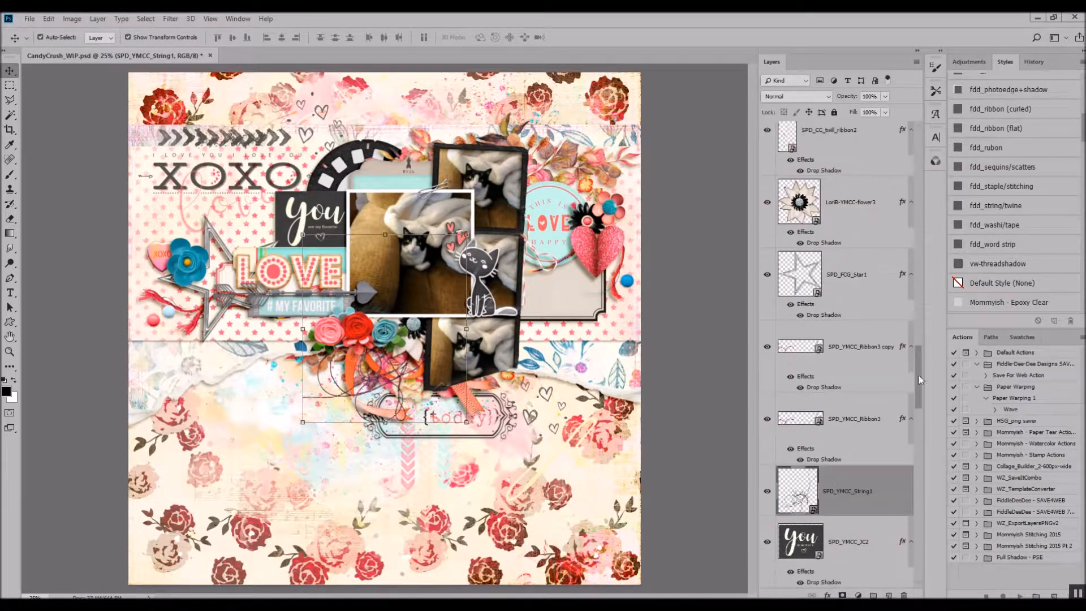
{"action": "left_click", "coordinate": [1018, 207]}
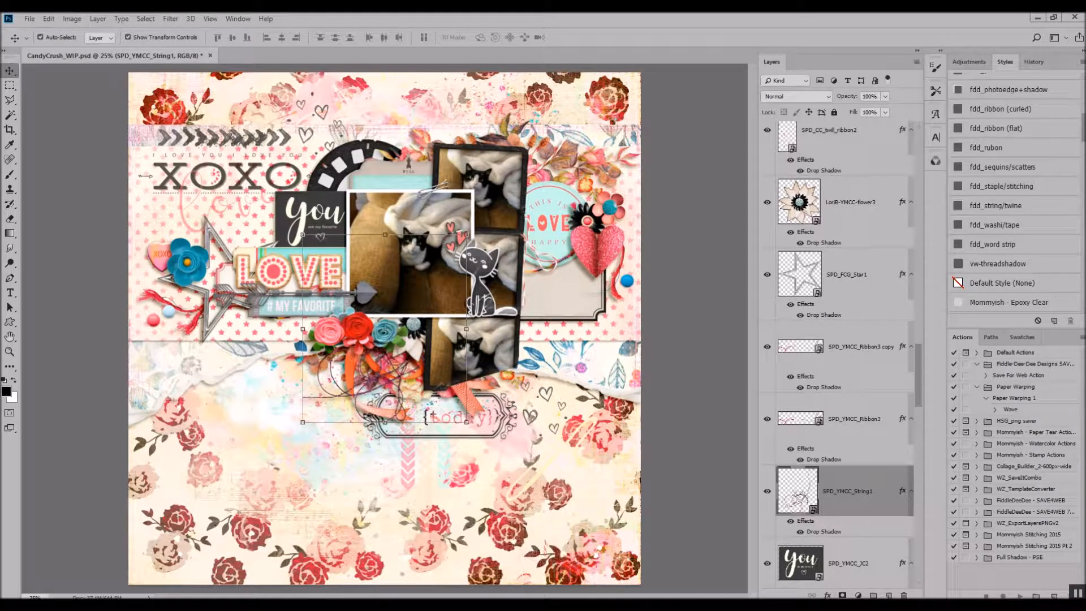
{"action": "left_click_drag", "start_coordinate": [386, 373], "coordinate": [310, 328]}
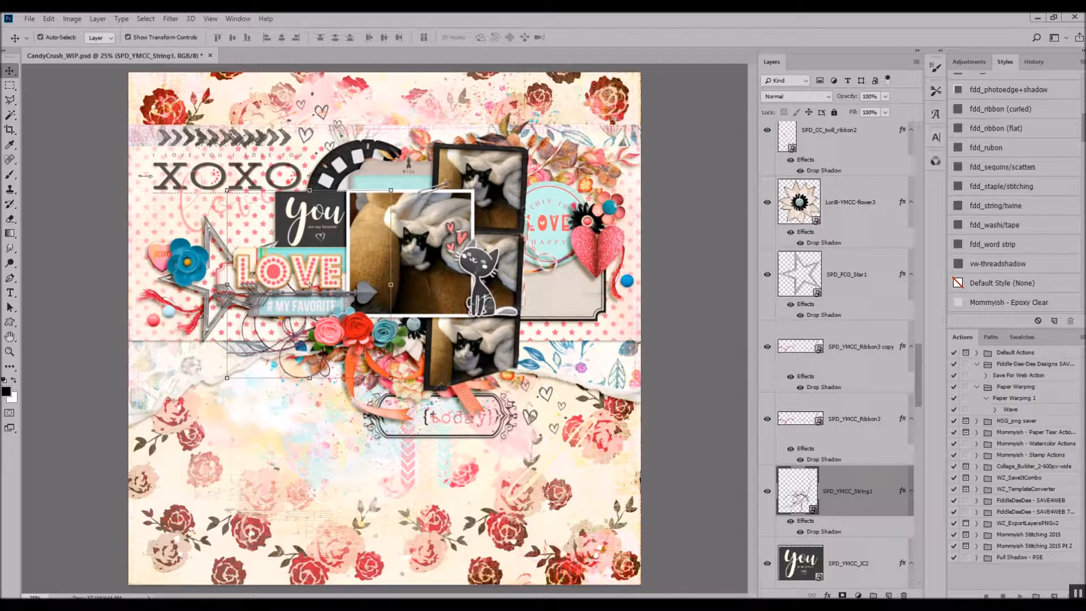
Step: Add the SPD_YMCC_Washi1 striped tape above the SPD_YMCC_Frame4 filmstrip and scale it down onto the filmstrip's upper-right corner
{"action": "left_click", "coordinate": [523, 215]}
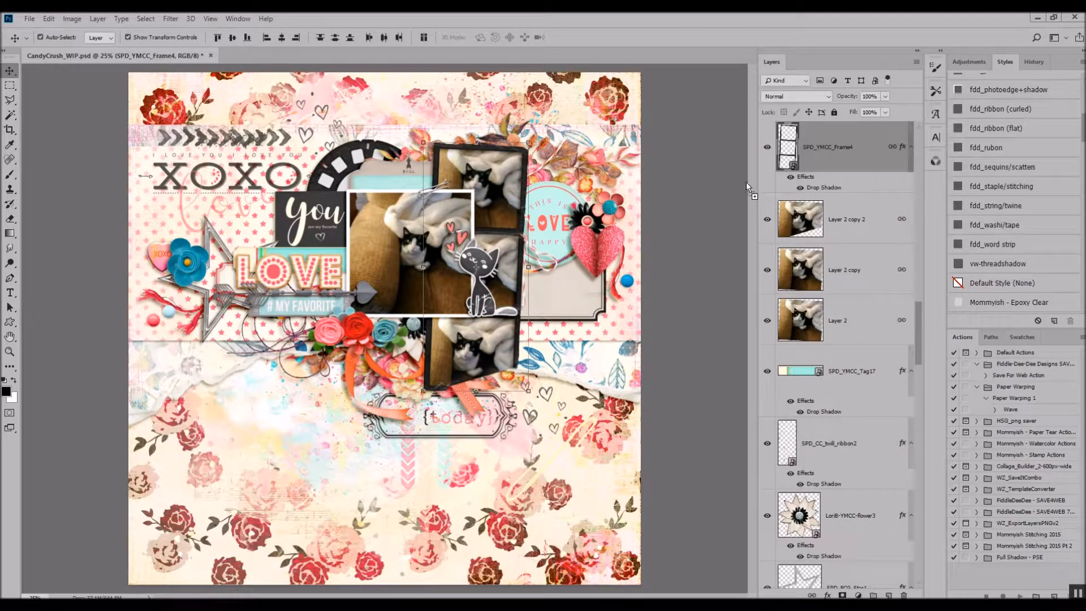
{"action": "left_click_drag", "start_coordinate": [747, 186], "coordinate": [558, 220]}
{"action": "left_click_drag", "start_coordinate": [399, 323], "coordinate": [534, 149]}
{"action": "key", "text": "Return"}
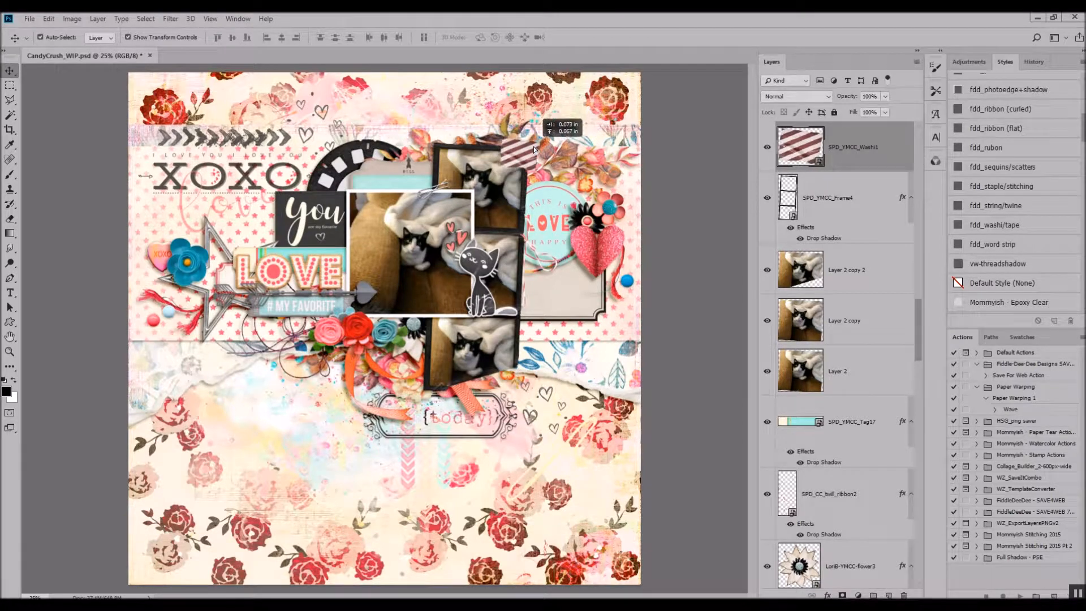
Step: Step back the last changes, reposition the SPD_YMCC_Washi1 tape on the filmstrip corner, and apply the fdd_paper (flat) style
{"action": "left_click", "coordinate": [49, 18]}
{"action": "left_click", "coordinate": [60, 31]}
{"action": "left_click", "coordinate": [48, 18]}
{"action": "left_click", "coordinate": [67, 53]}
{"action": "scroll", "coordinate": [523, 113], "scroll_direction": "up", "scroll_amount": 4}
{"action": "left_click_drag", "start_coordinate": [532, 165], "coordinate": [542, 171]}
{"action": "scroll", "coordinate": [1031, 113], "scroll_direction": "up", "scroll_amount": 4}
{"action": "left_click", "coordinate": [1018, 106]}
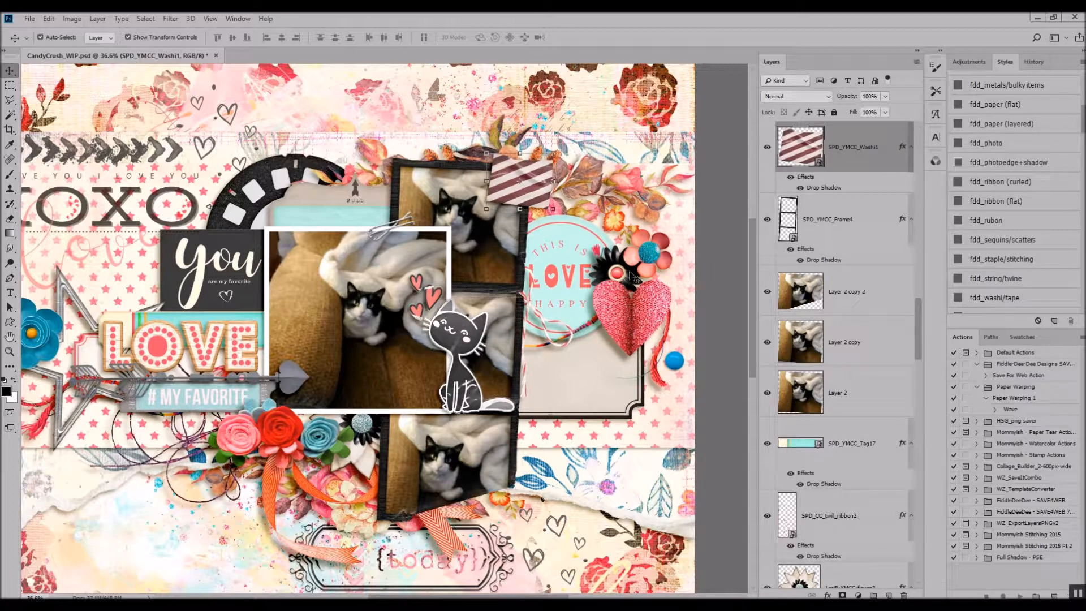
Step: Nudge the SPD_YMCC_Arrow10 chevron arrow slightly to the right above the XOXO title, and select the SPD_YMCC_Washi1 tape
{"action": "left_click", "coordinate": [501, 308]}
{"action": "key", "text": "ctrl+minus"}
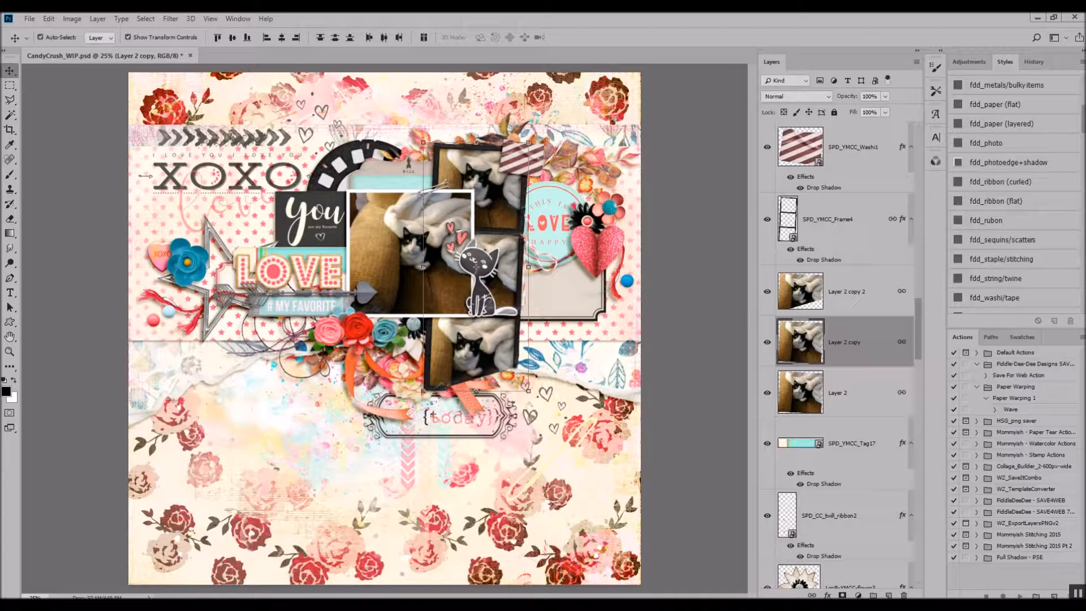
{"action": "mouse_move", "coordinate": [286, 139]}
{"action": "left_mouse_down"}
{"action": "mouse_move", "coordinate": [290, 196]}
{"action": "mouse_move", "coordinate": [292, 138]}
{"action": "left_mouse_up"}
{"action": "left_click", "coordinate": [517, 159]}
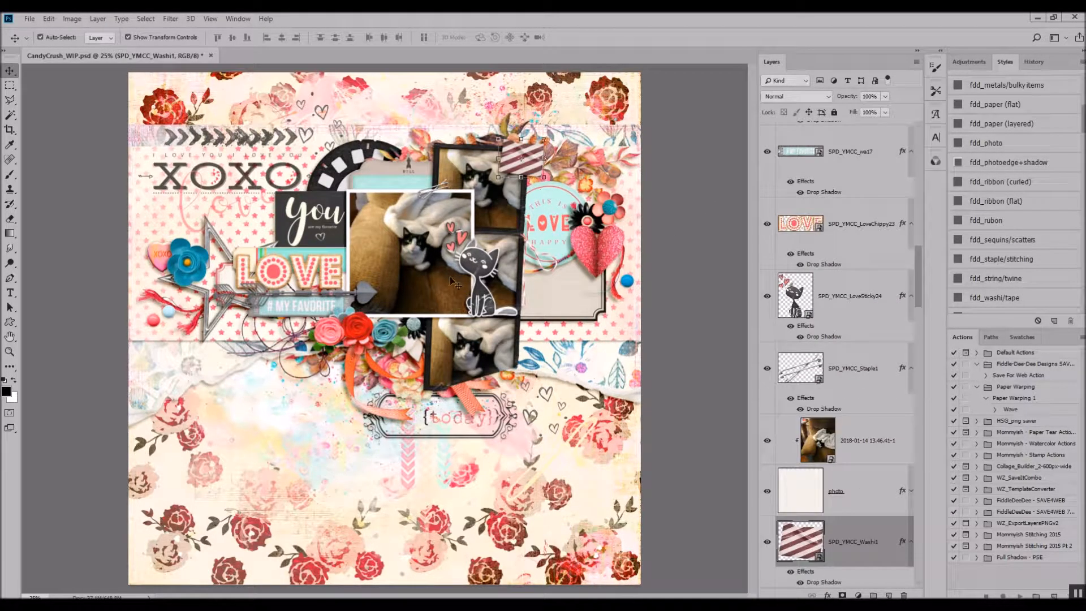